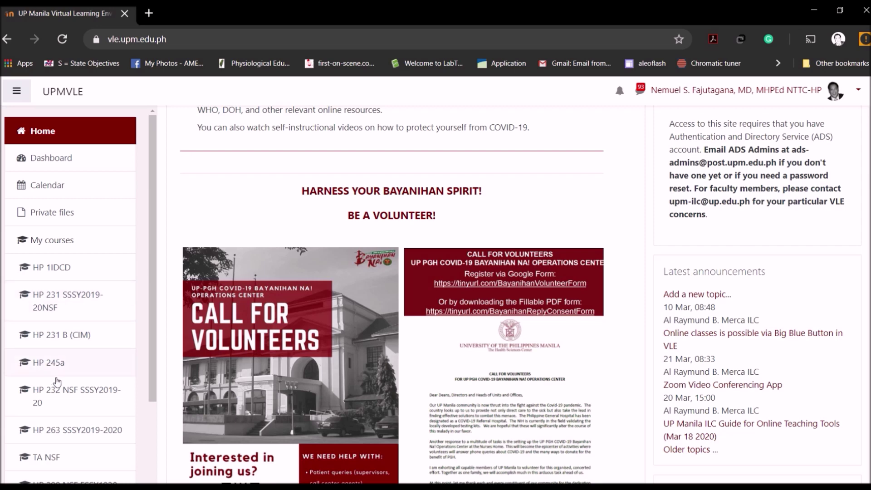
Step: Open the HP 232 NSF SSSY2019-20 course and browse its timeline and topic sections
left_click(61, 393)
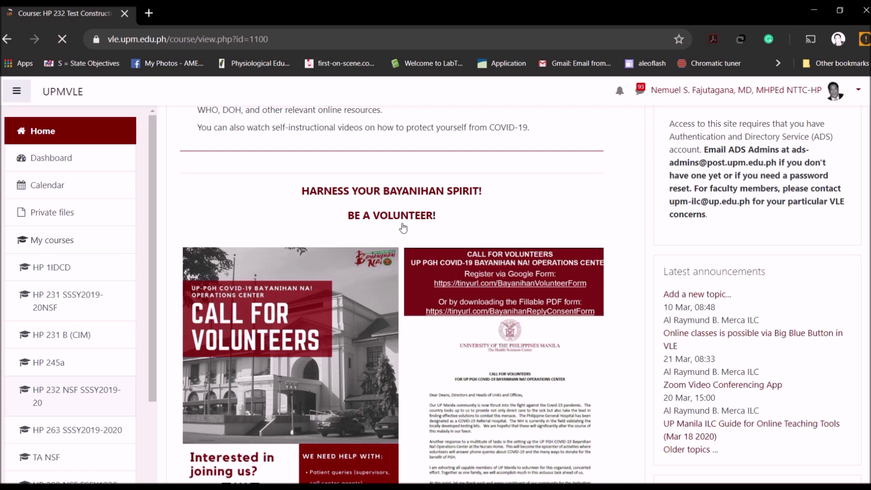
scroll(249, 276, "down", 10)
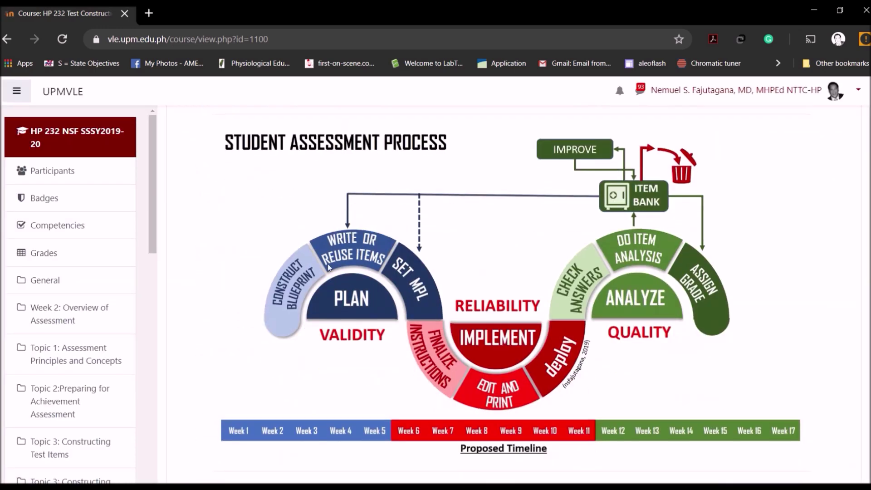
scroll(356, 258, "down", 8)
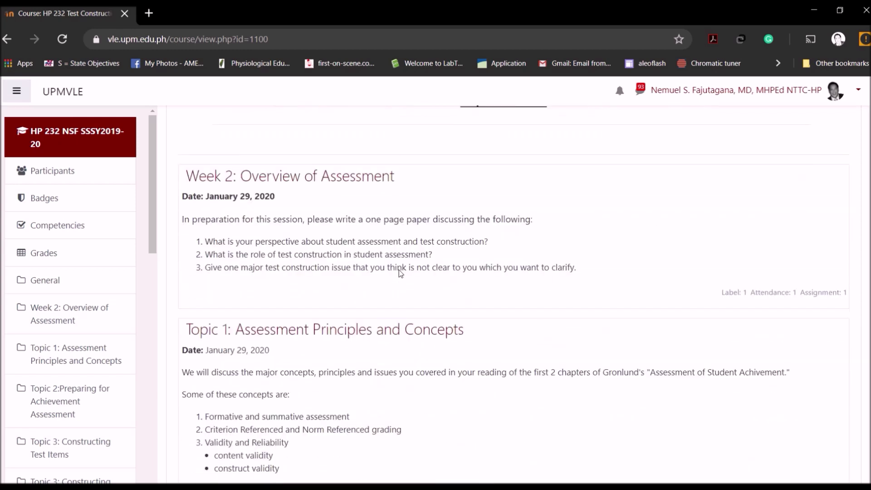
scroll(399, 270, "down", 3)
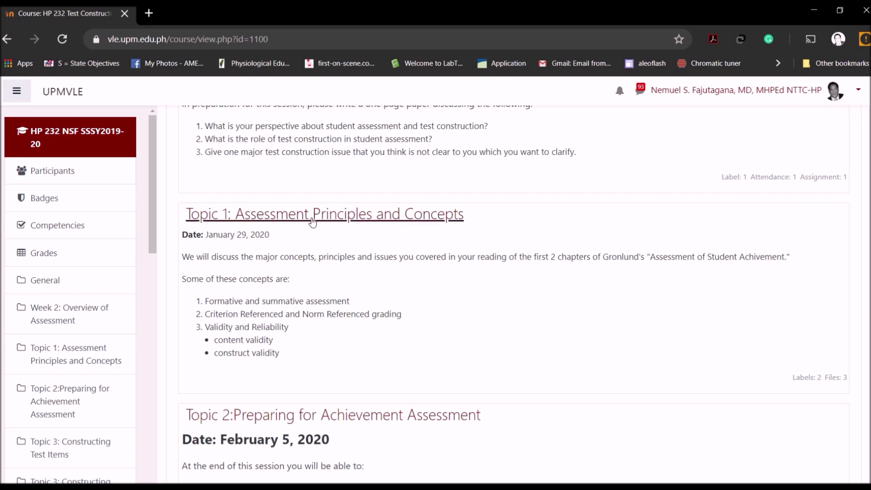
scroll(680, 293, "up", 10)
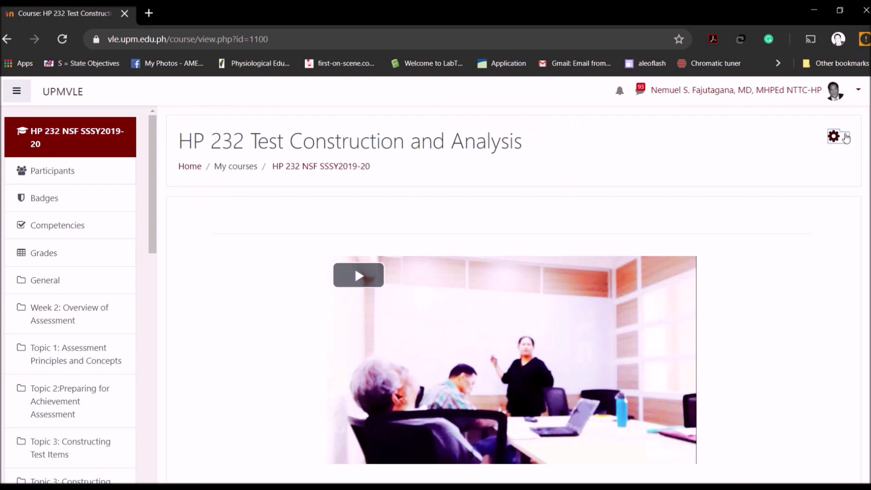
left_click(844, 137)
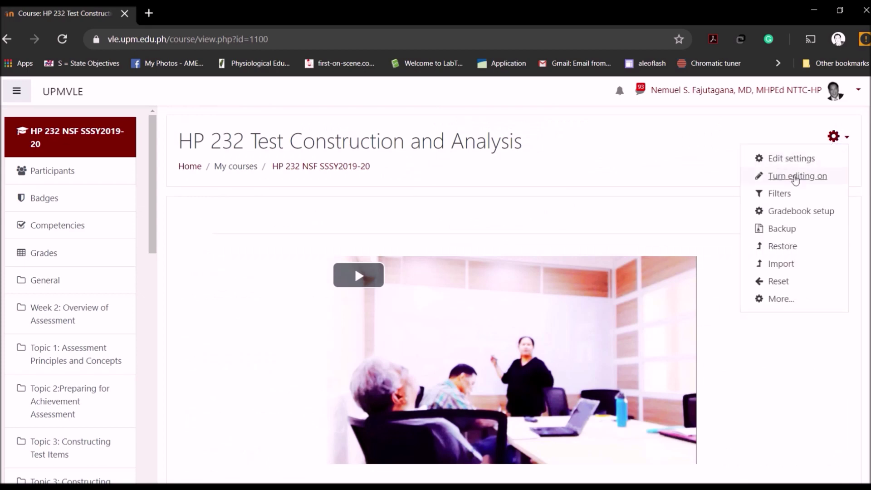
Step: Turn editing on for the HP 232 course and scroll down to Topic 1
left_click(796, 177)
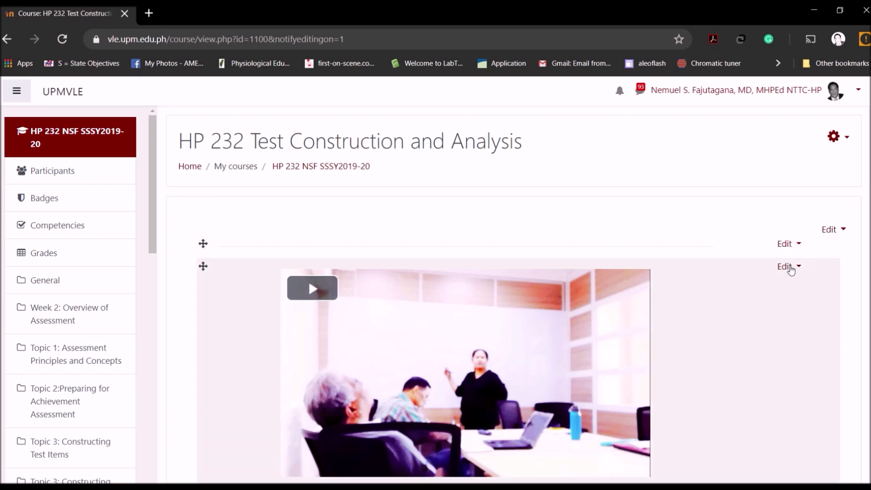
scroll(686, 231, "down", 2)
scroll(688, 237, "down", 10)
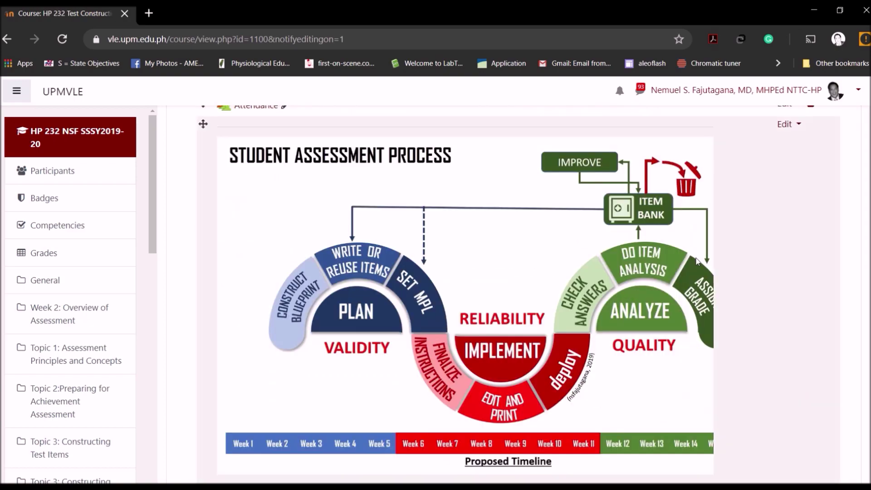
scroll(697, 260, "down", 5)
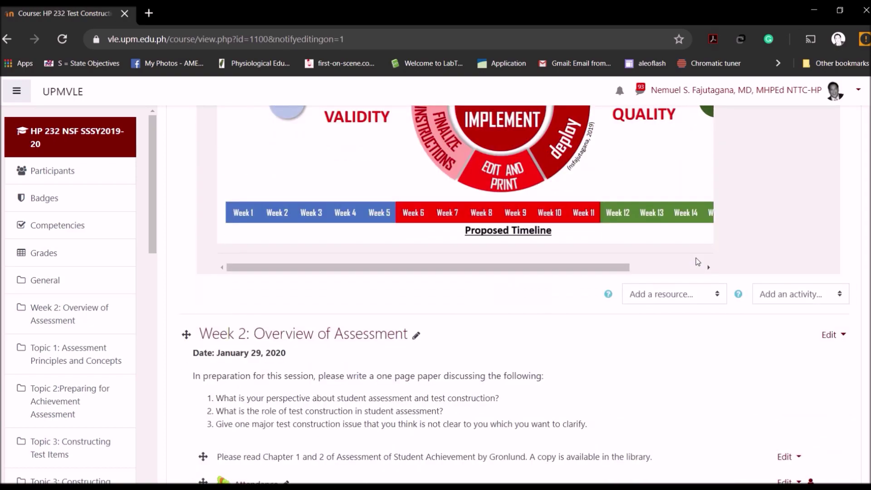
scroll(697, 261, "down", 8)
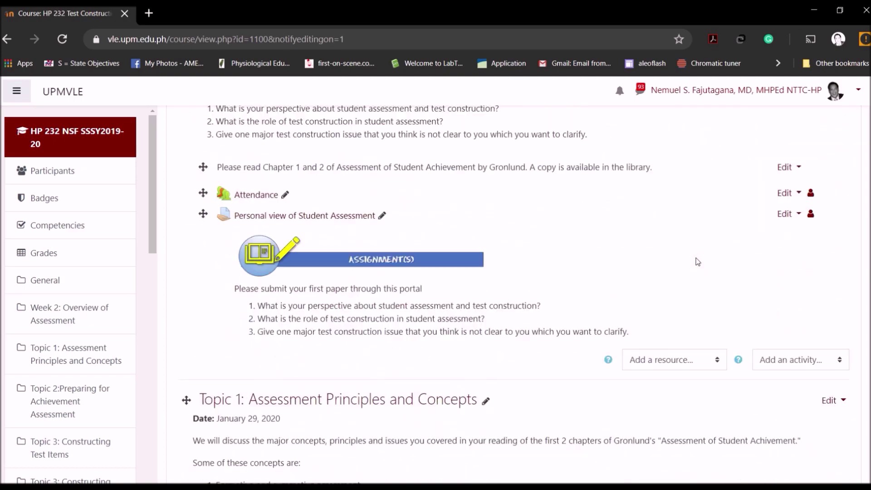
scroll(698, 262, "down", 3)
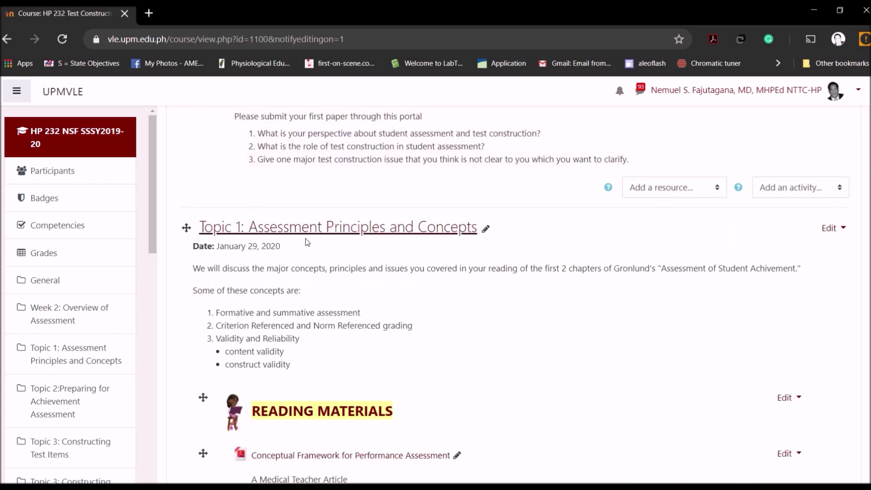
scroll(703, 303, "down", 3)
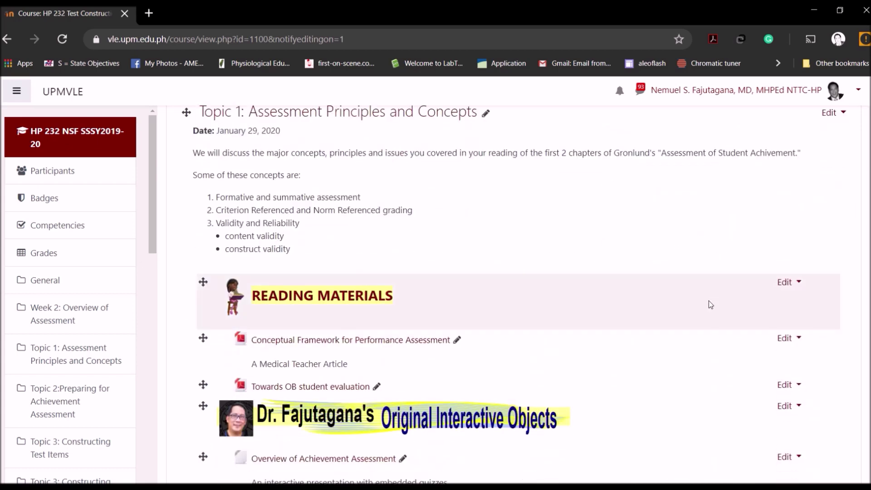
scroll(710, 305, "down", 2)
scroll(710, 304, "down", 1)
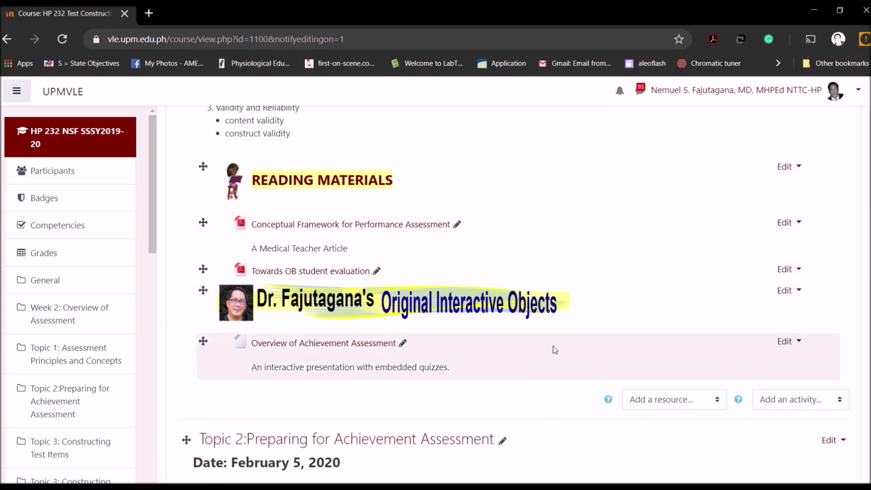
left_click(718, 401)
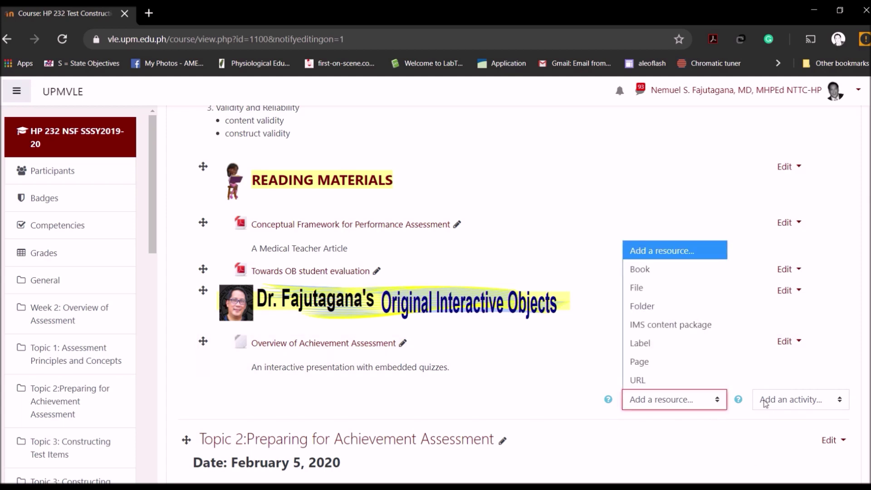
Step: Add a new Quiz activity to Topic 1: Assessment Principles and Concepts
left_click(749, 417)
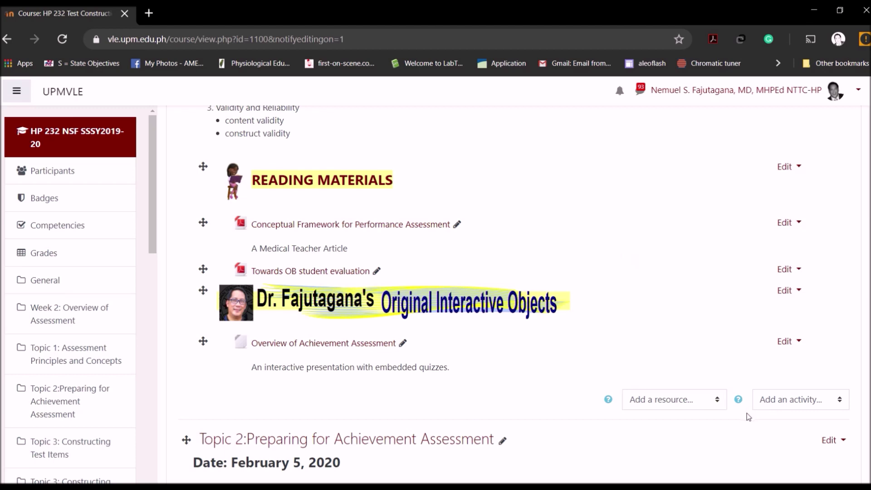
left_click(833, 402)
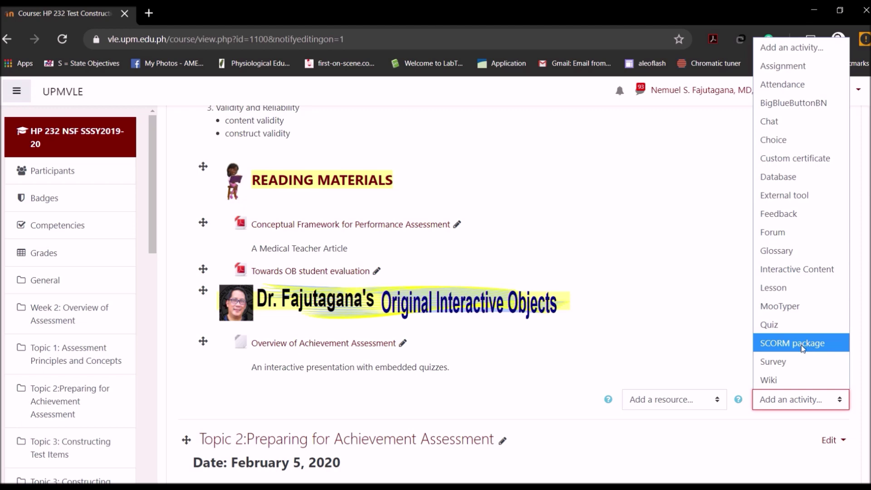
left_click(778, 325)
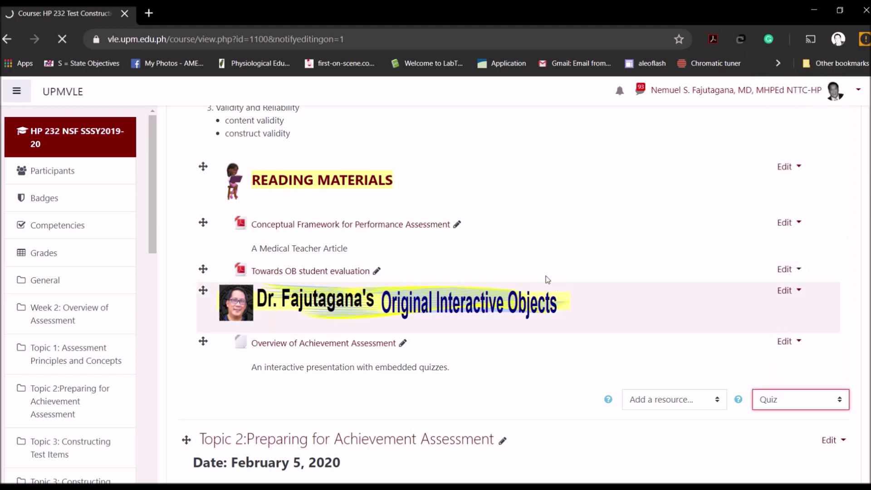
scroll(450, 279, "down", 1)
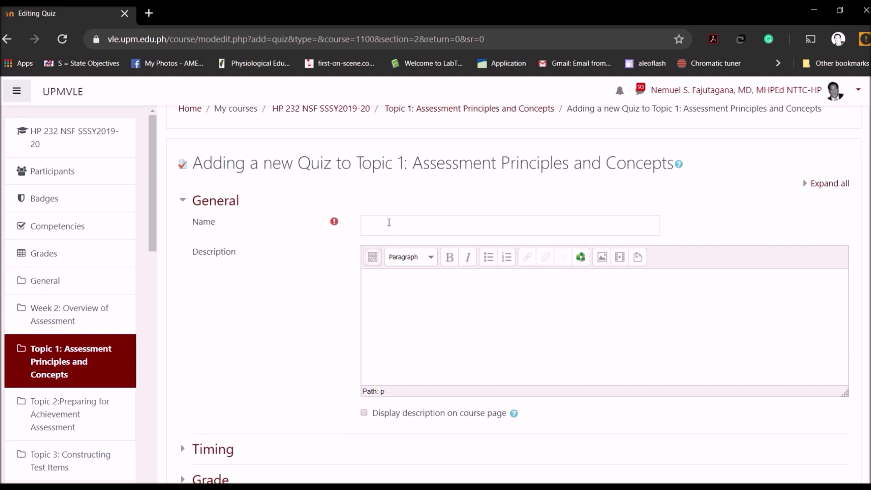
Step: Name the quiz 'First Prelim Exam' and expand its Timing settings
left_click(389, 223)
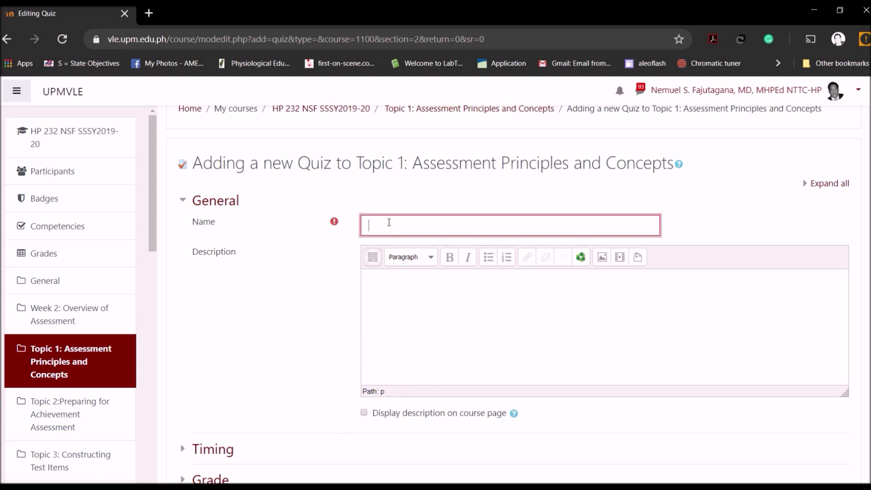
type("First Prelim Exam")
left_click(398, 290)
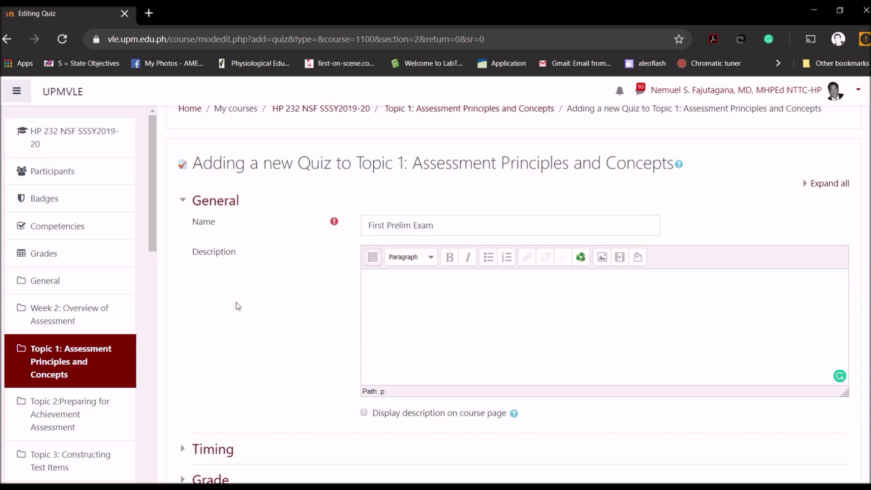
scroll(297, 347, "down", 3)
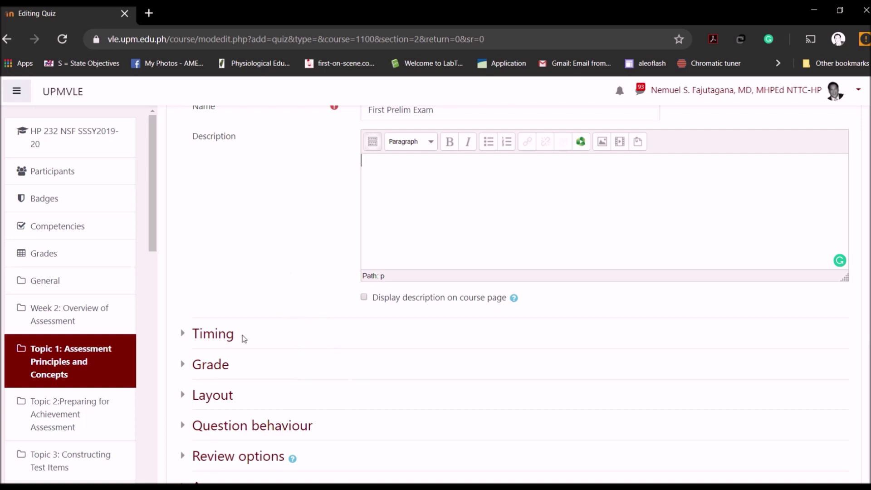
left_click(184, 335)
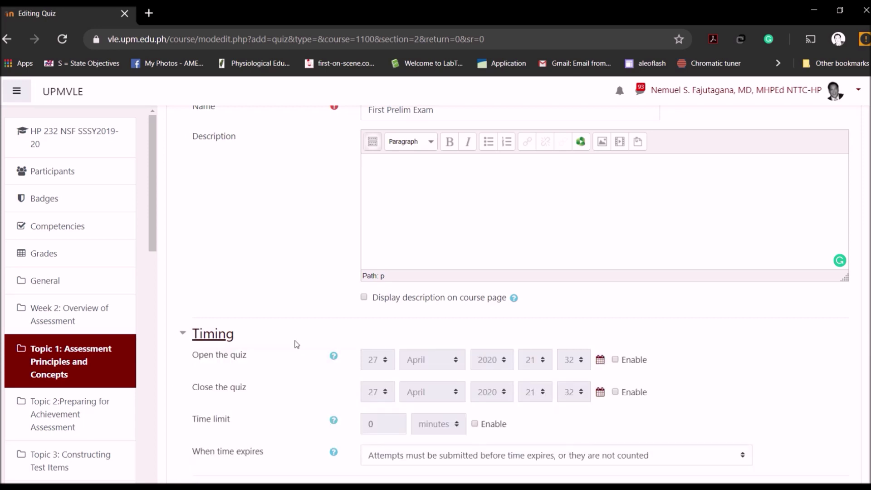
Step: Enable the quiz opening date and set it to 30 April 2020, 08:00
left_click(616, 361)
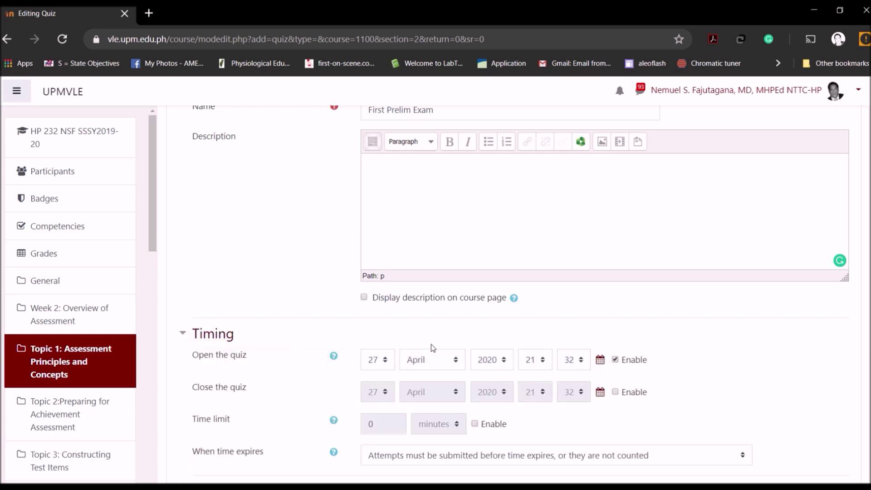
left_click(386, 362)
scroll(392, 319, "down", 1)
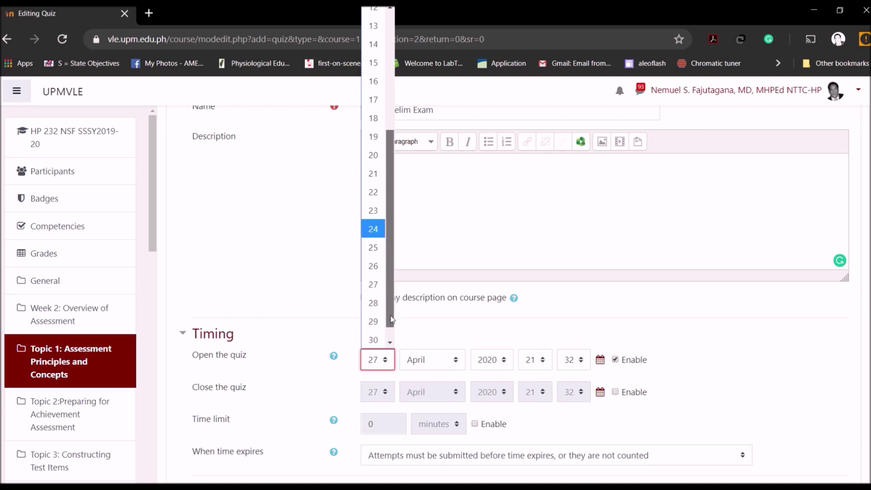
left_click(378, 340)
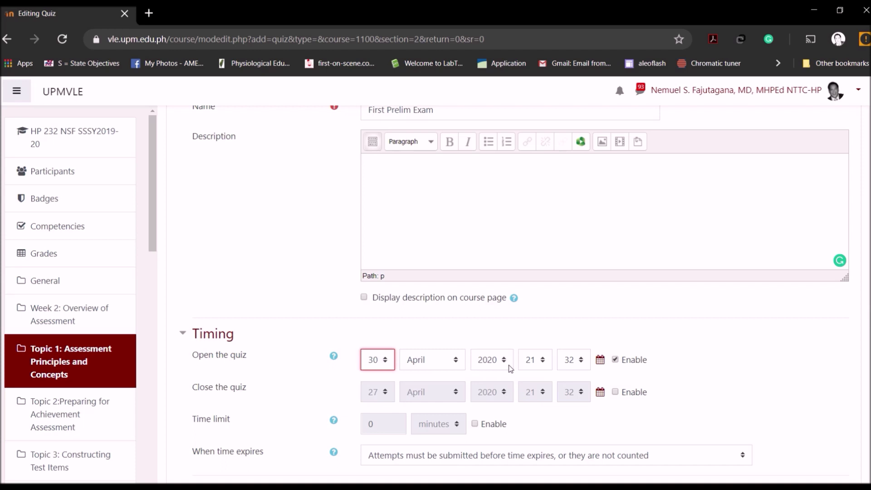
left_click(543, 361)
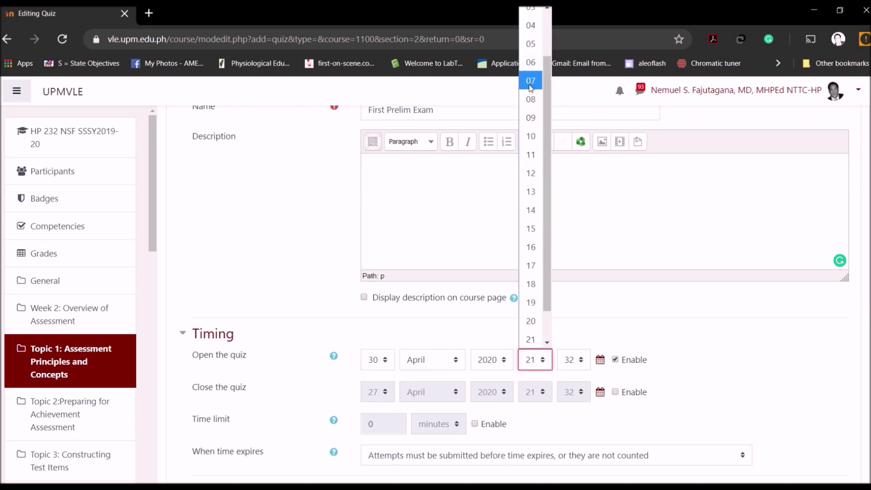
left_click(529, 104)
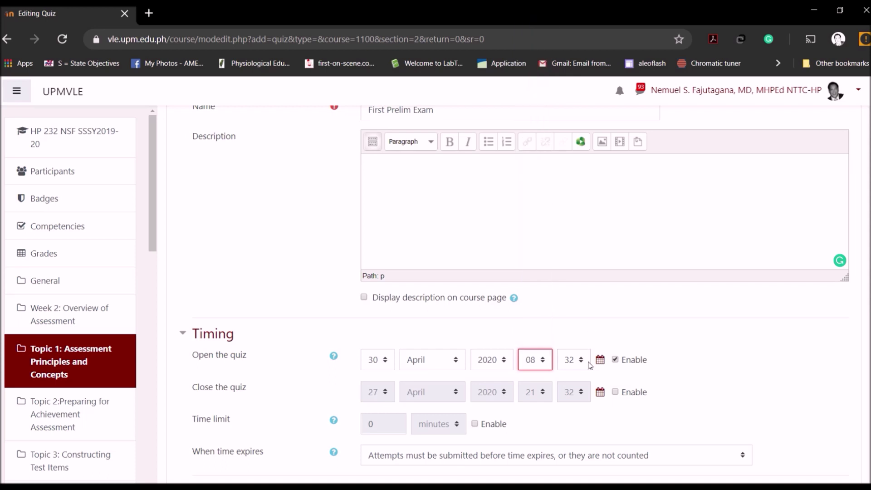
left_click(582, 361)
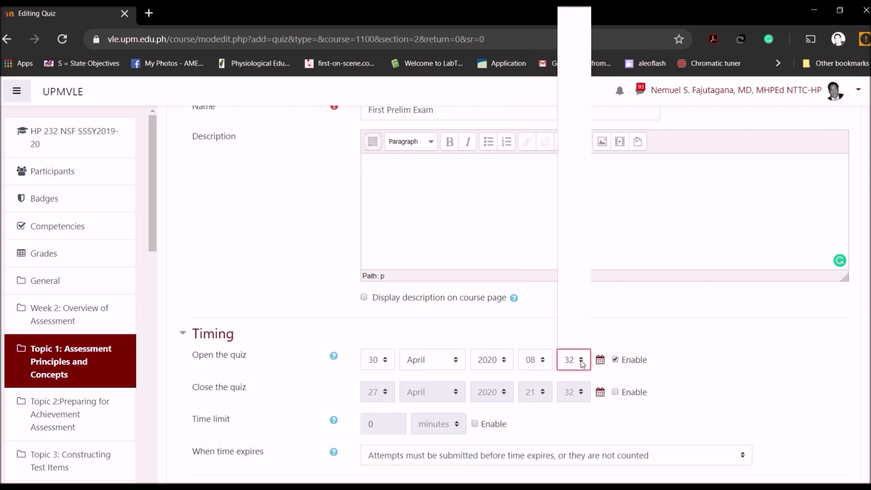
left_click_drag(587, 132, 582, 44)
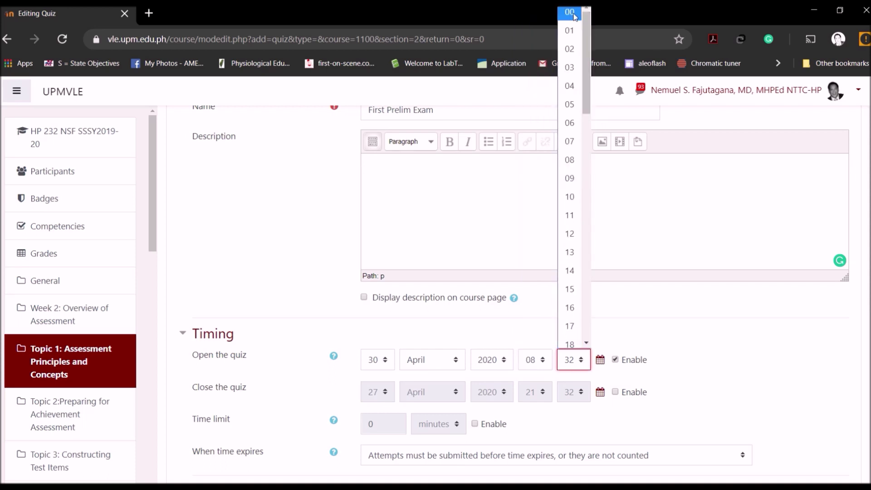
left_click(570, 17)
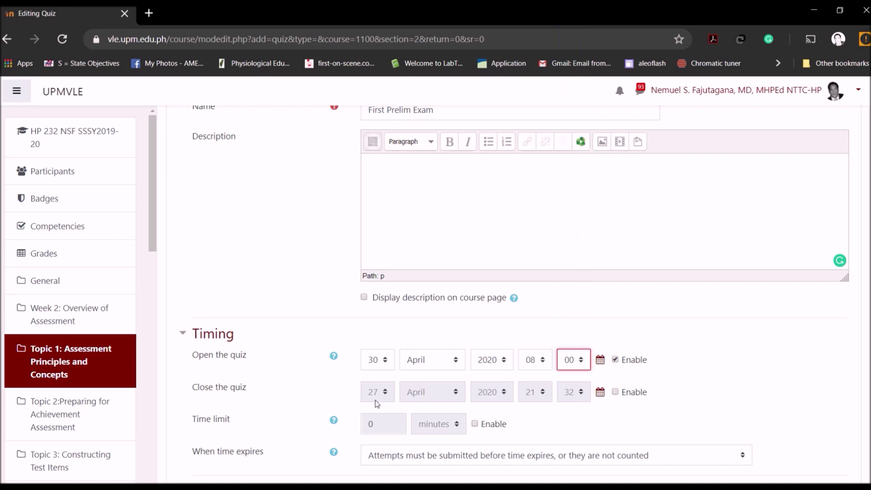
Step: Enable the closing date on 30 April 2020 and switch on a time limit
left_click(615, 392)
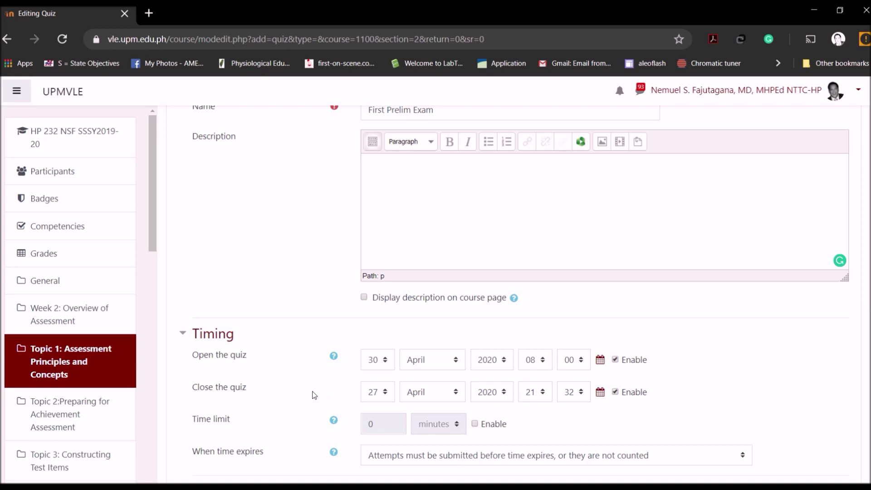
left_click(387, 393)
scroll(393, 334, "down", 1)
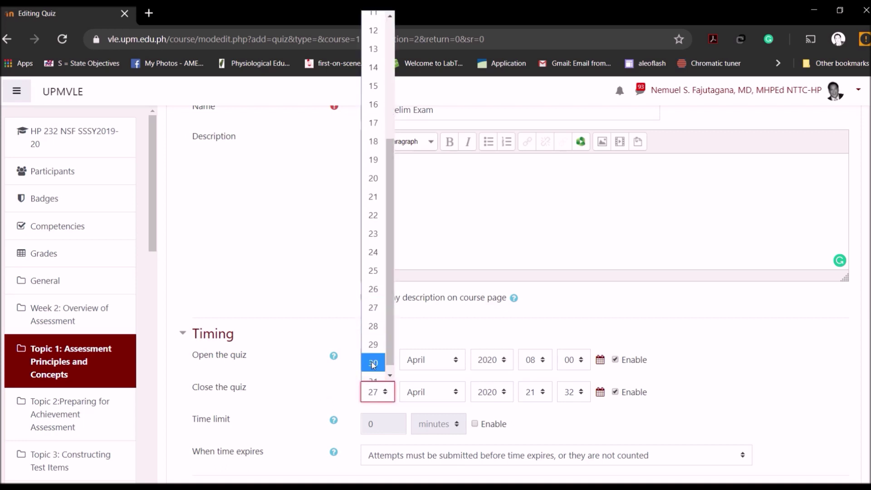
left_click(373, 364)
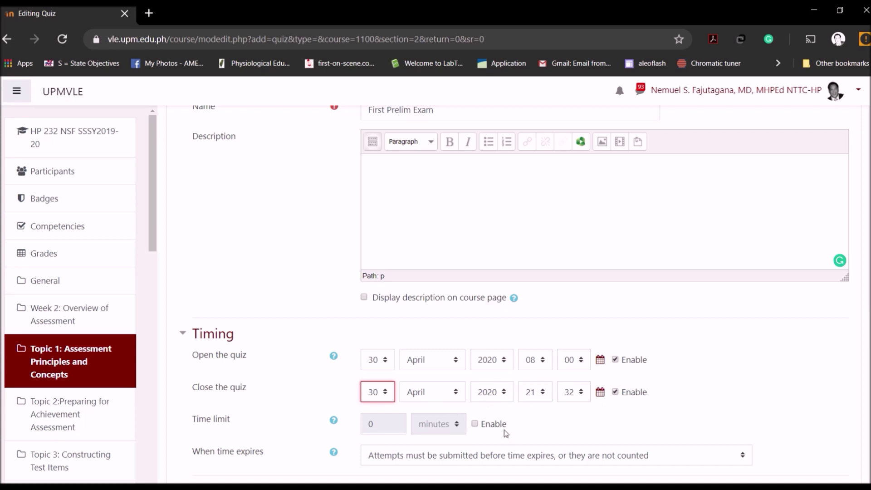
left_click(475, 423)
scroll(508, 421, "down", 3)
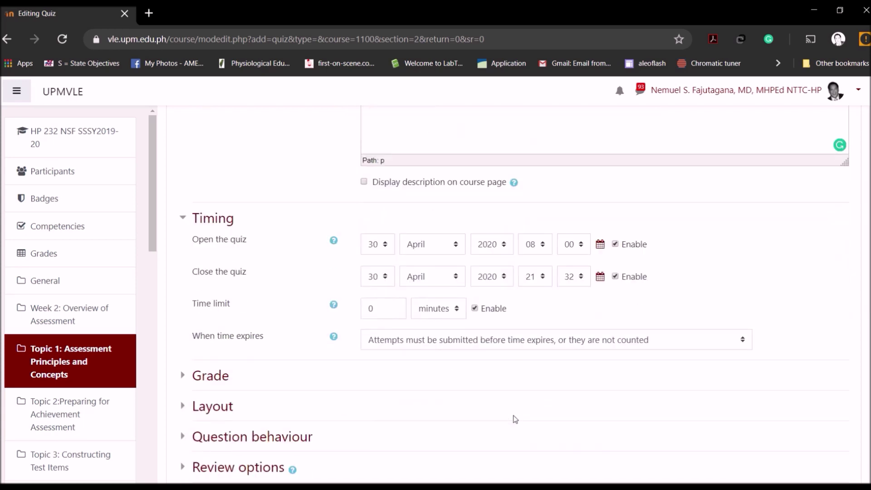
double_click(380, 308)
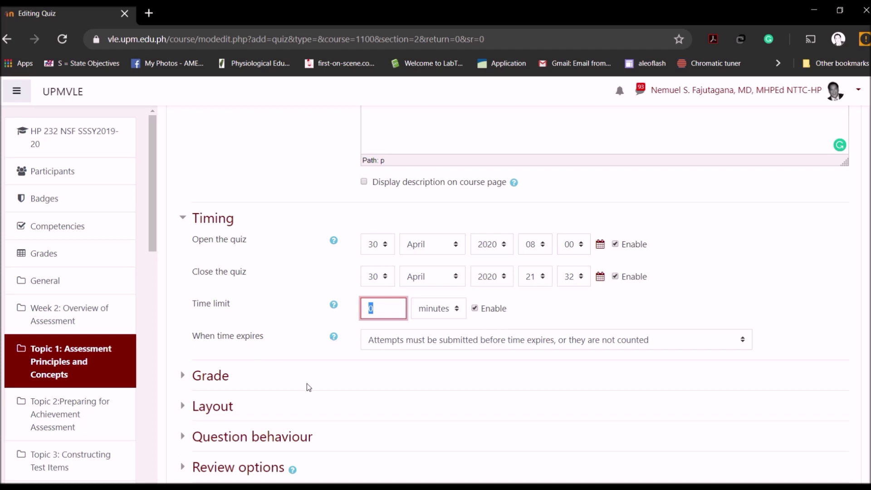
scroll(306, 382, "down", 2)
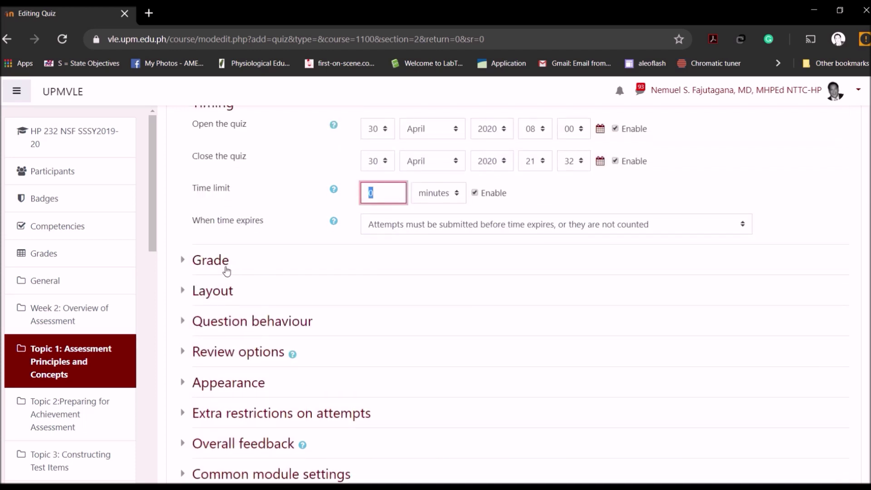
left_click(216, 292)
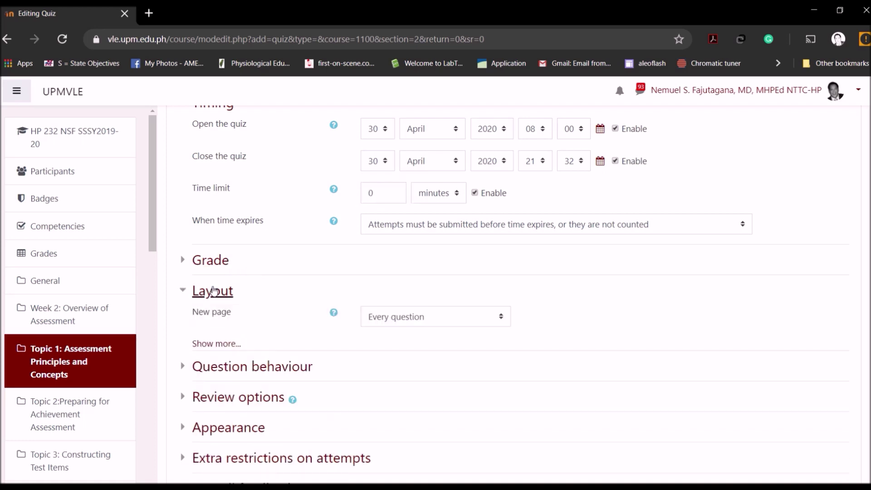
Step: Keep a new page for every question and review Question behaviour's deferred feedback setting
left_click(393, 318)
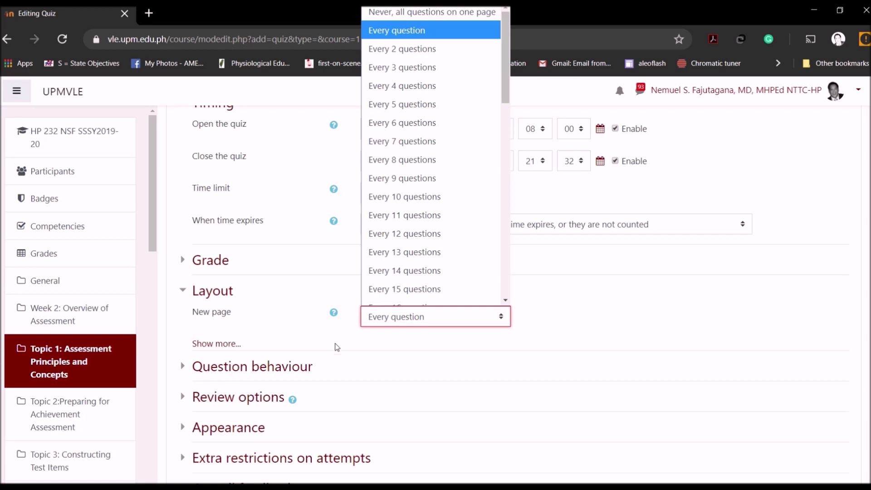
left_click(367, 351)
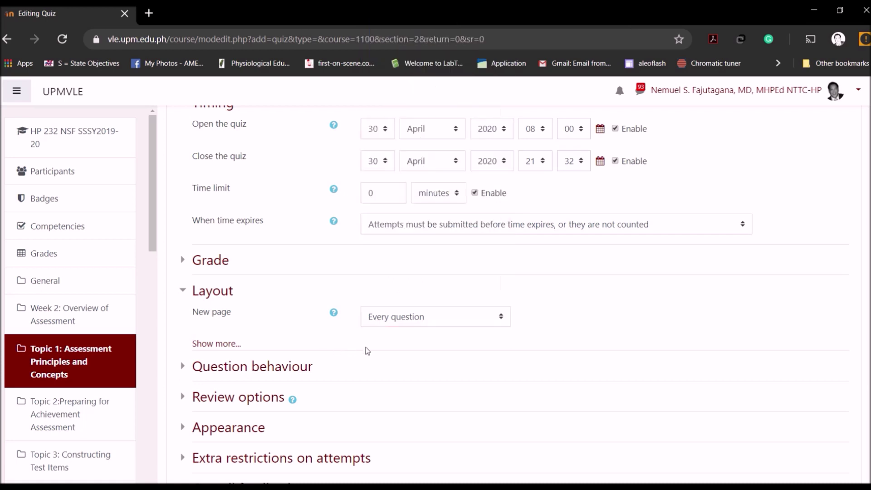
left_click(288, 365)
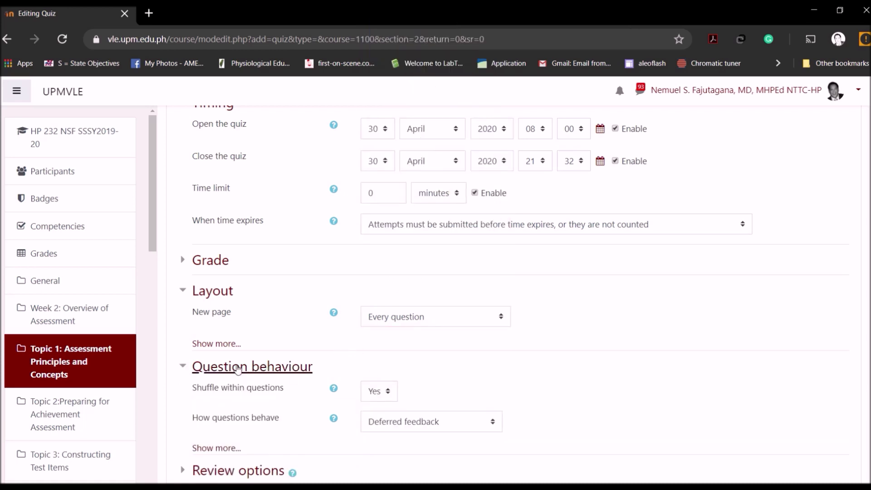
scroll(294, 370, "down", 3)
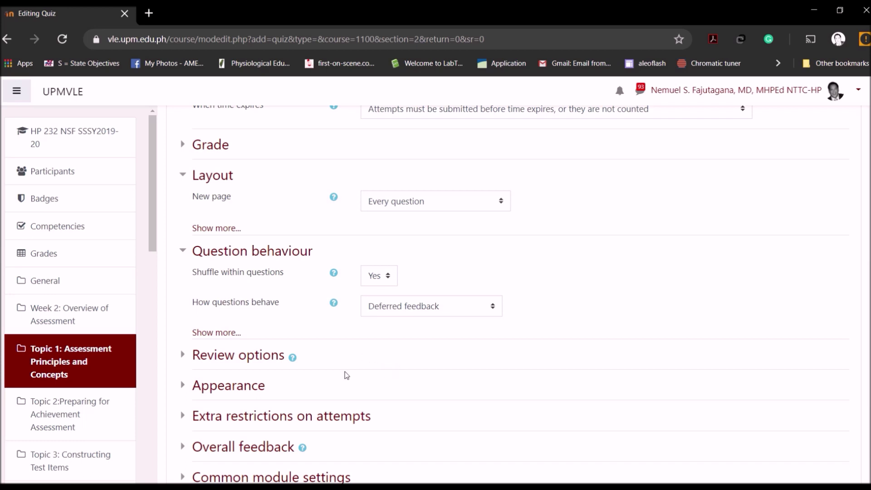
scroll(350, 399, "down", 1)
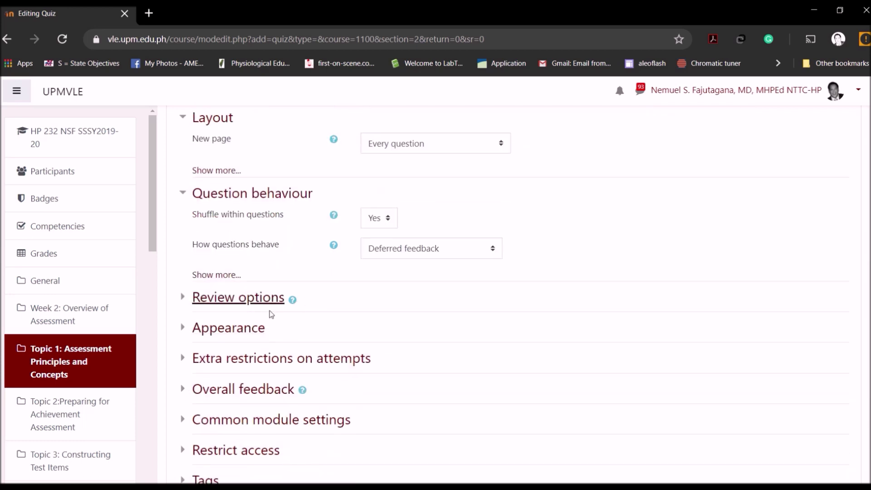
scroll(271, 312, "down", 2)
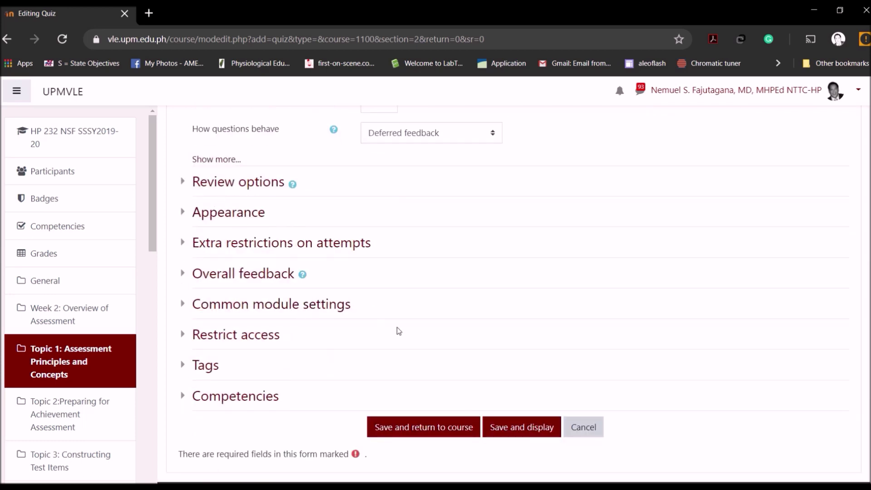
Step: Save and display the First Prelim Exam quiz, then review its page
left_click(539, 434)
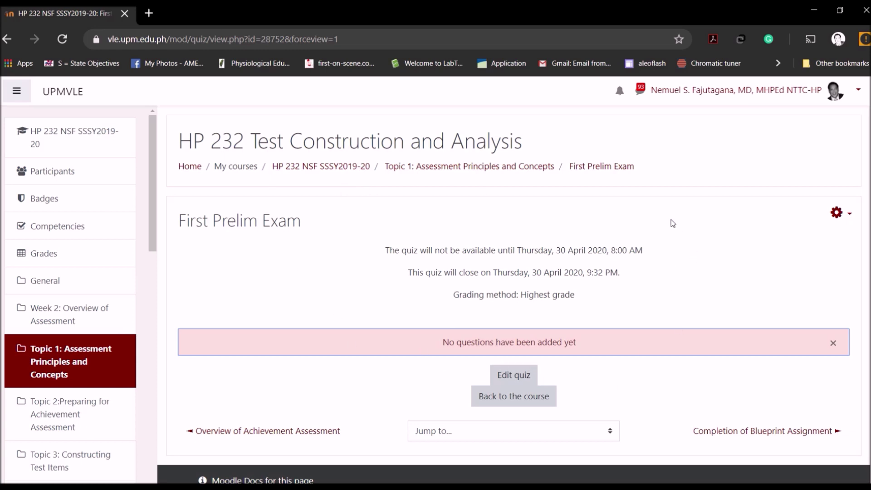
scroll(528, 292, "down", 1)
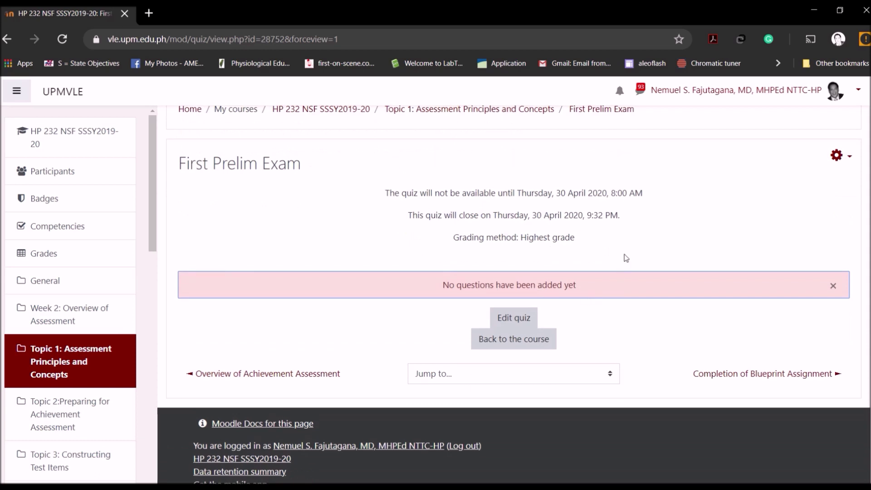
Step: Open Edit quiz for First Prelim Exam and choose Add > a new question
left_click(518, 323)
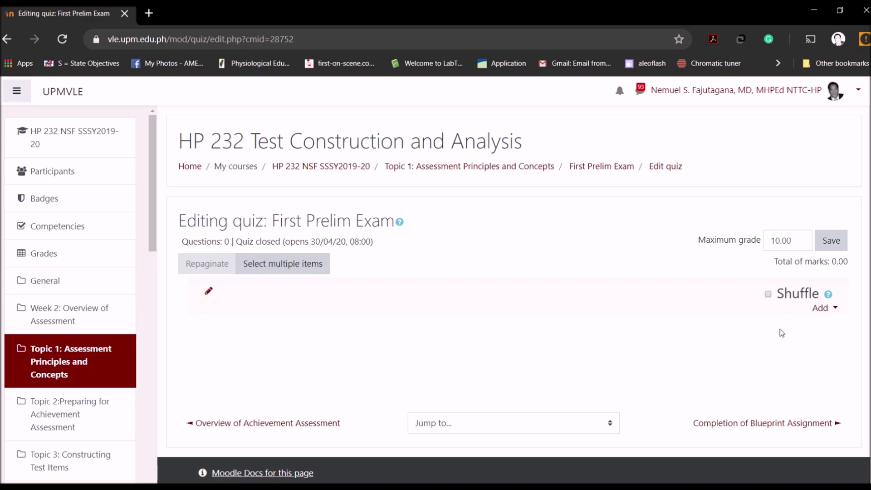
left_click(834, 309)
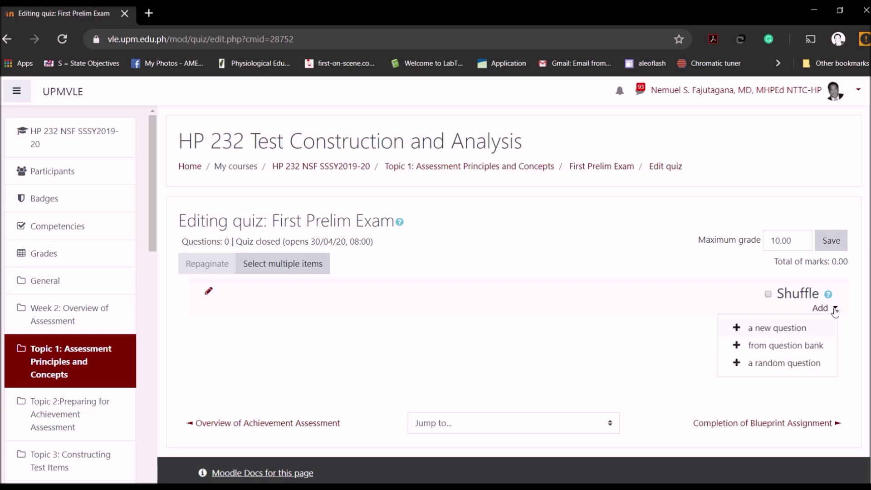
left_click(771, 332)
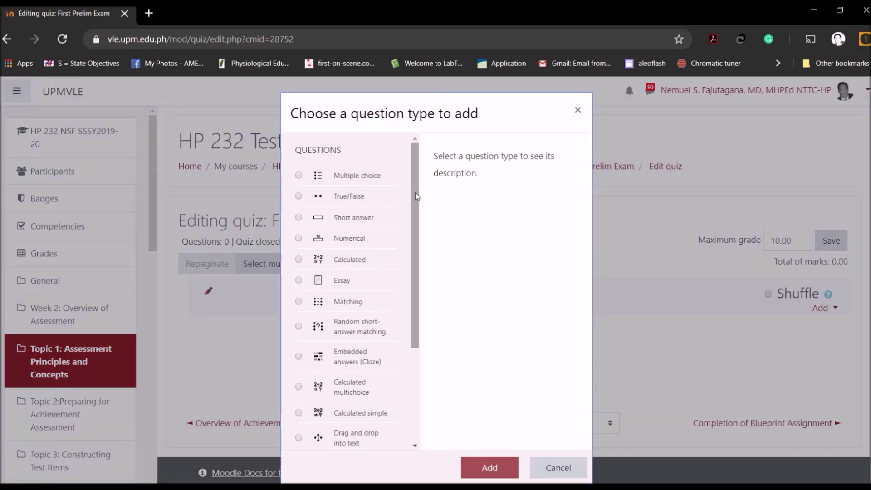
Step: Read the Calculated, Essay and Drag and drop onto image question-type descriptions
mouse_move(416, 210)
left_mouse_down()
mouse_move(423, 318)
mouse_move(408, 196)
left_mouse_up()
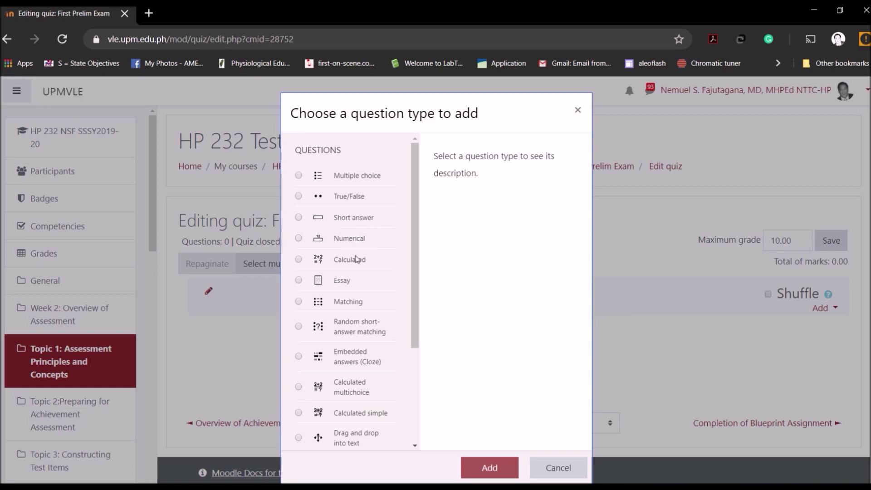
left_click(298, 259)
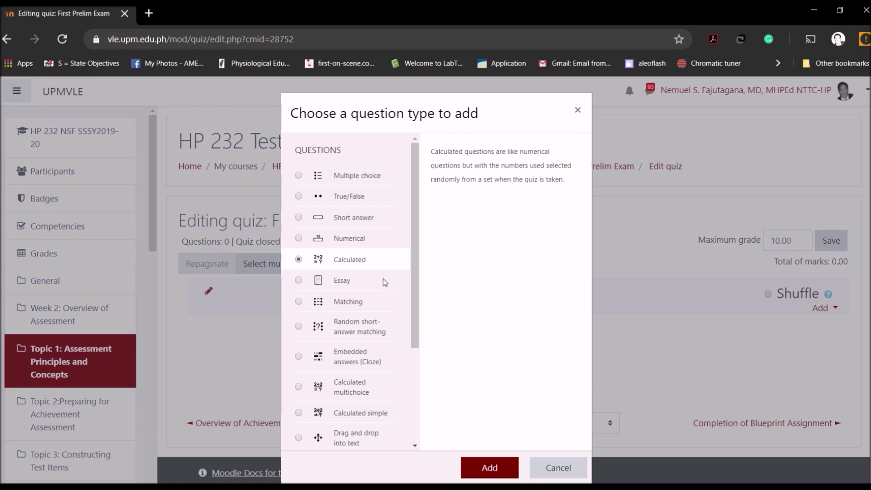
left_click(342, 281)
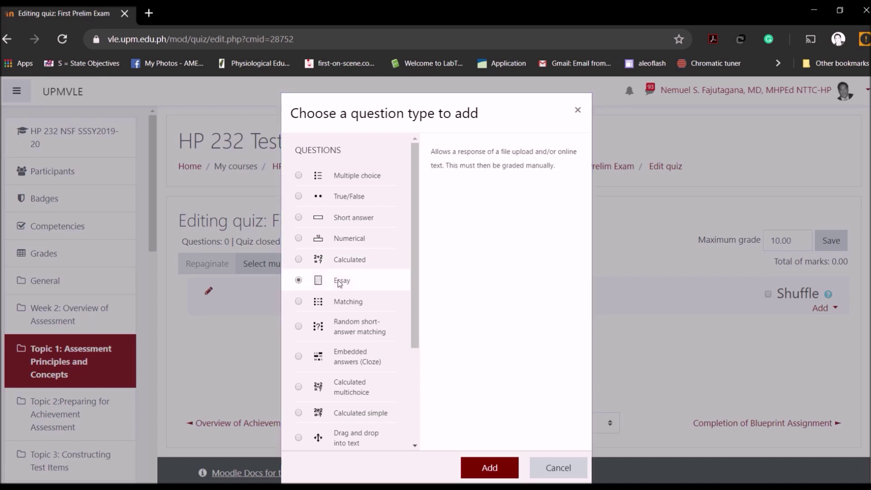
scroll(413, 319, "down", 3)
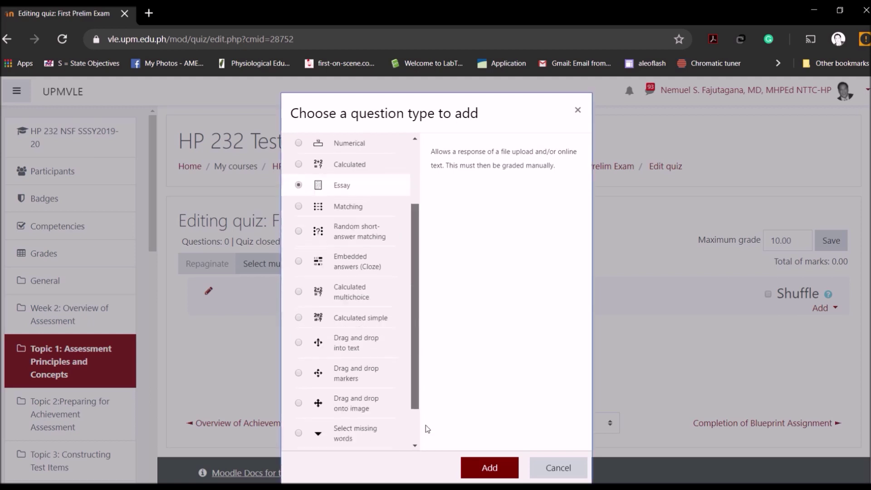
left_click(354, 354)
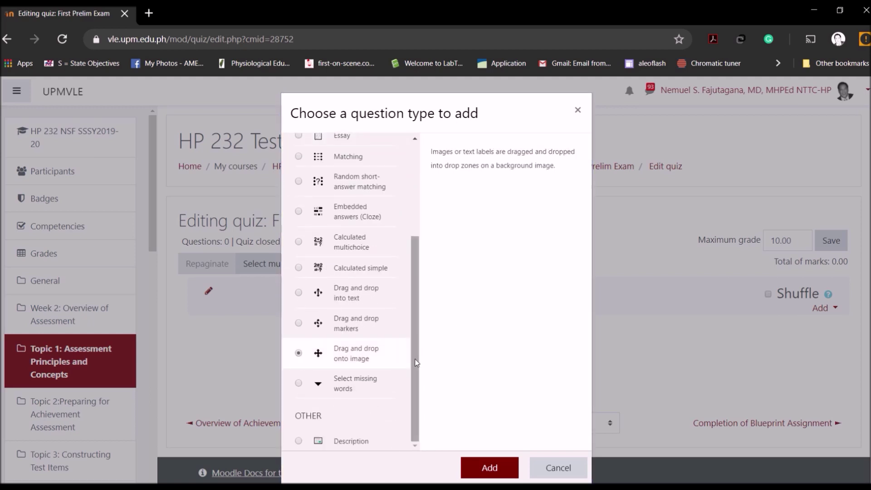
scroll(417, 363, "up", 4)
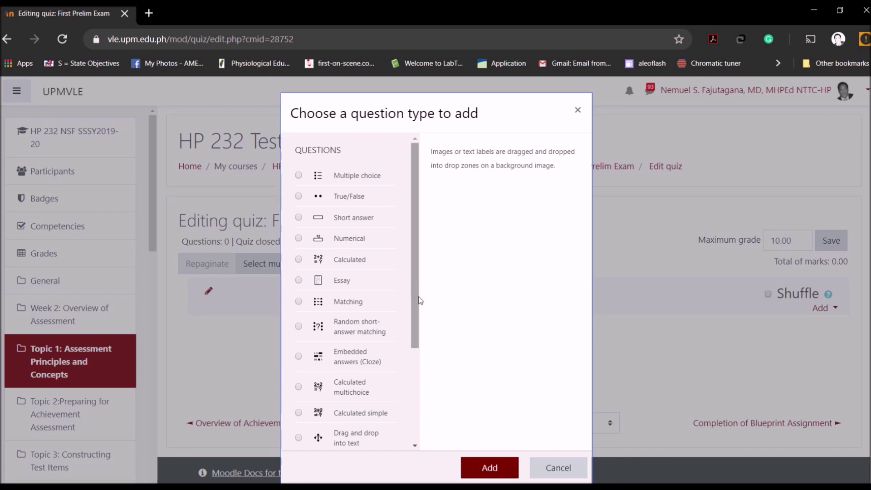
Step: Select Multiple choice in the question-type chooser and add it to First Prelim Exam
left_click(492, 475)
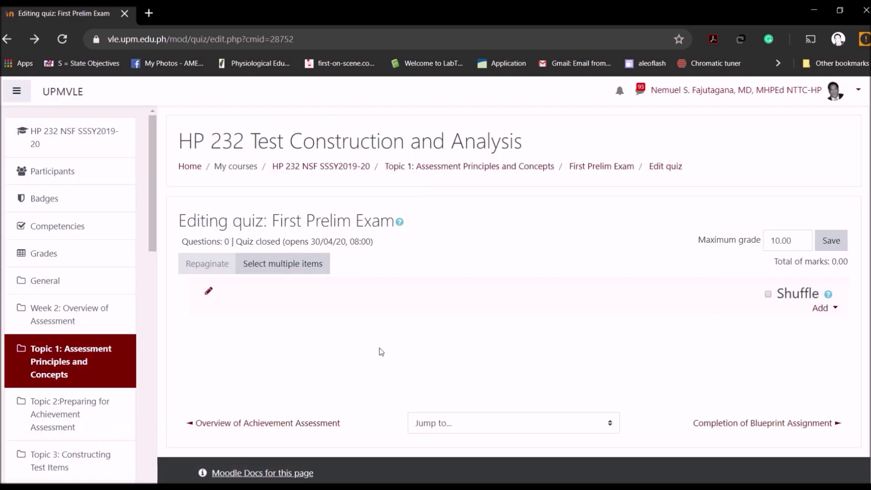
left_click(835, 308)
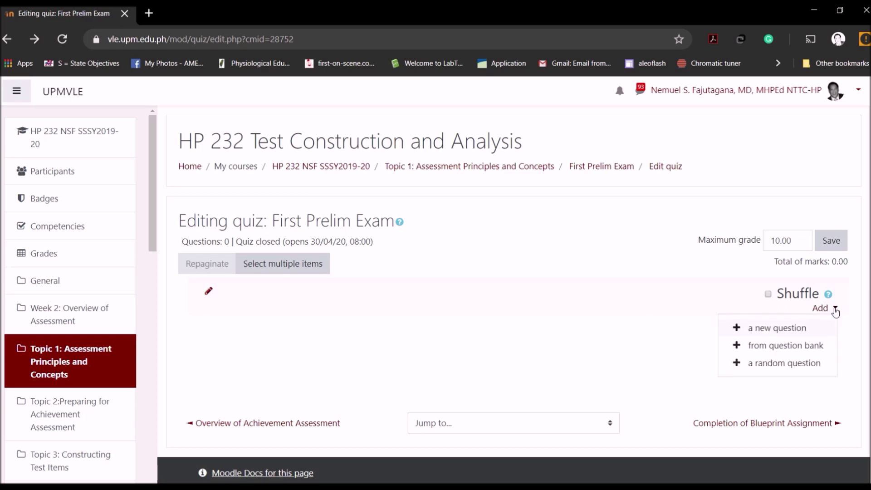
left_click(770, 334)
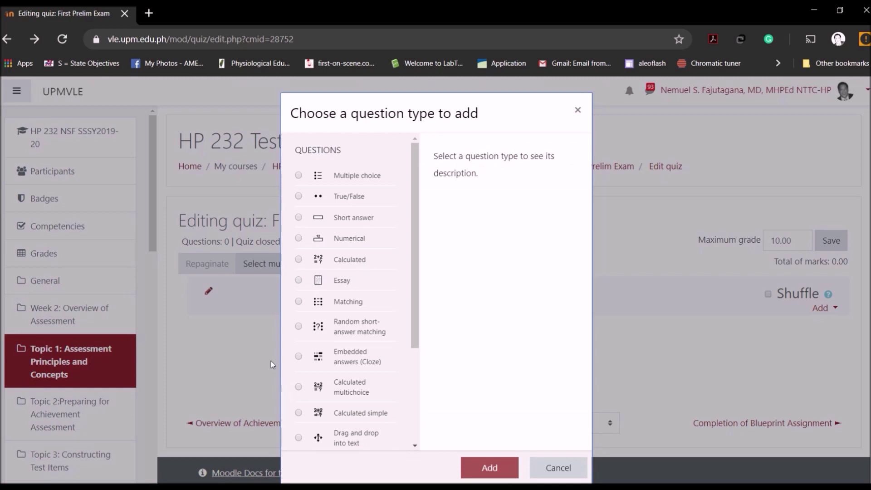
left_click(299, 177)
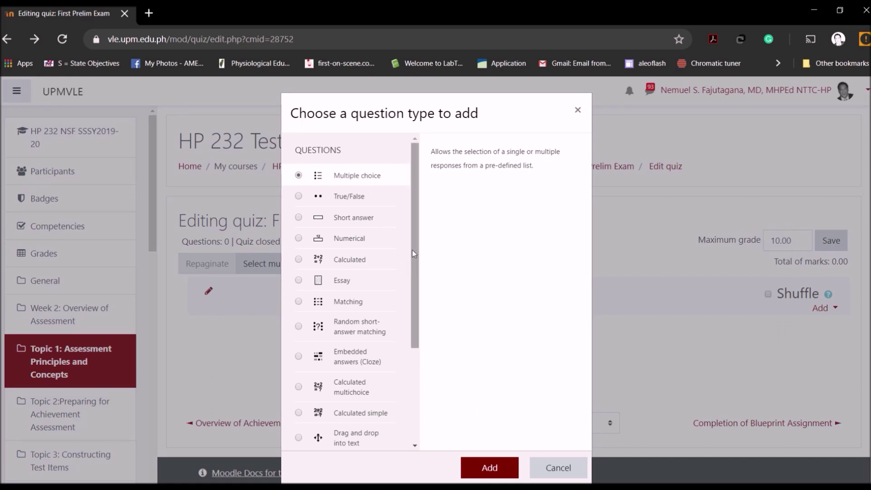
left_click(494, 474)
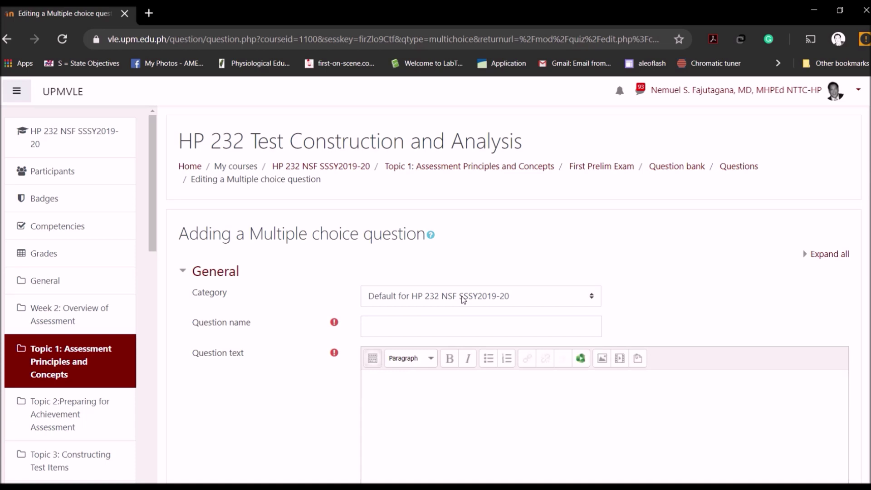
left_click(461, 296)
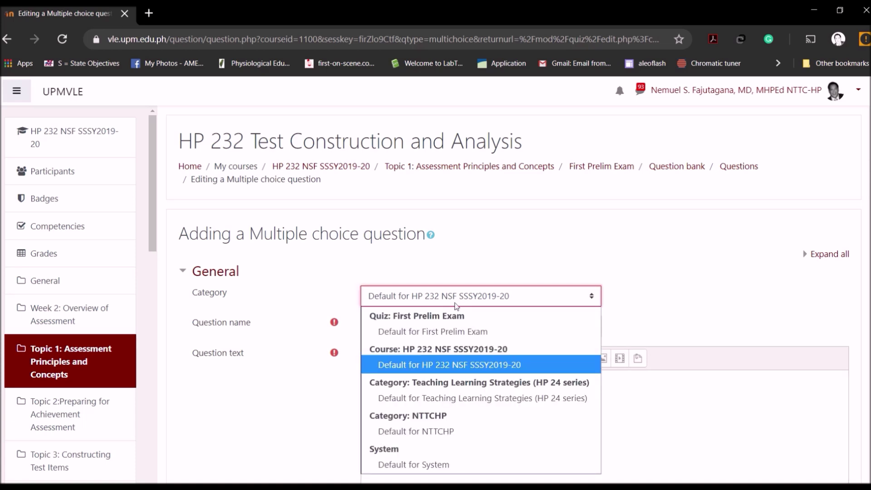
Step: File the question under 'Default for First Prelim Exam' and name it 'Microbiology and Virology'
left_click(446, 333)
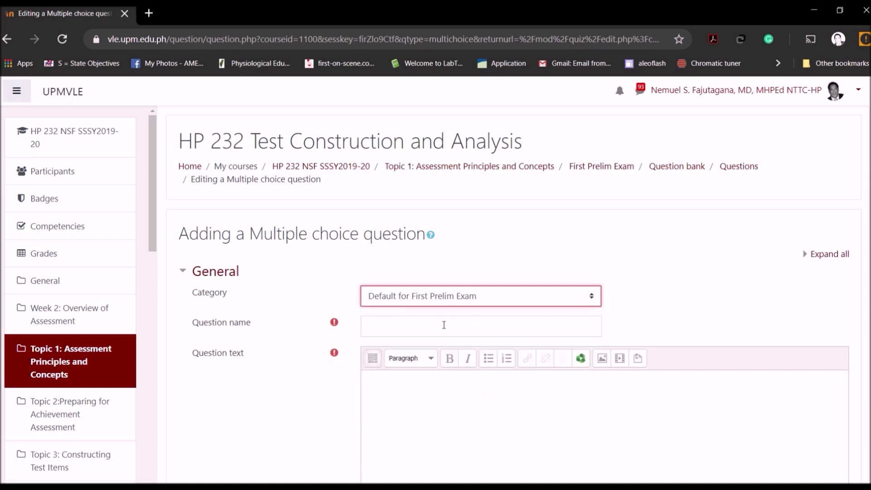
left_click(406, 326)
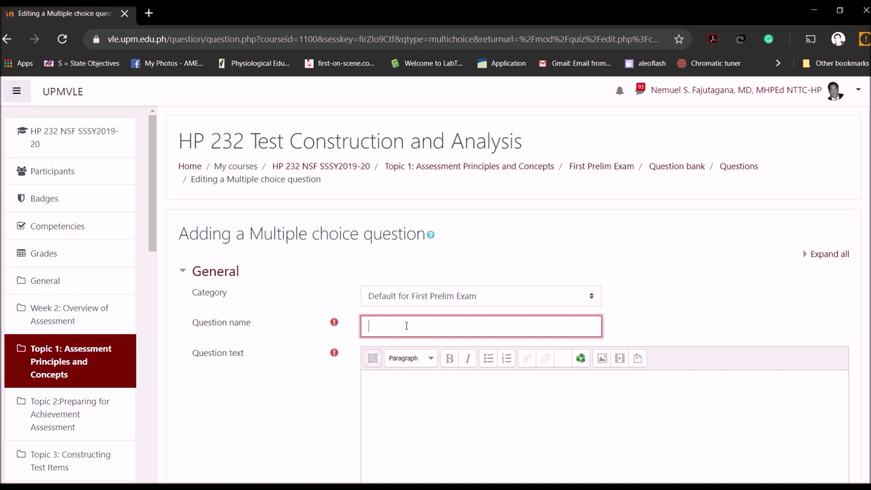
type("Microbiology and Virology")
Step: Enter 'Covid 19 is a:' as the question text
scroll(389, 290, "down", 2)
left_click(389, 291)
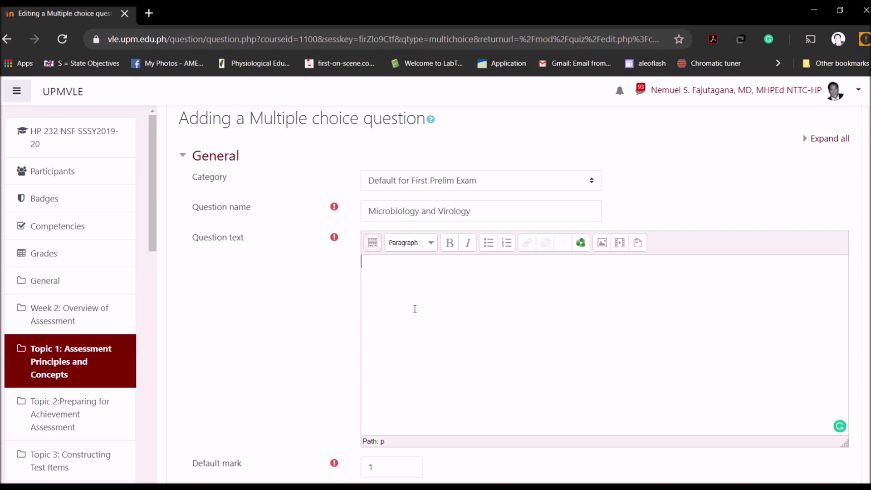
type("Covid 19 is a:")
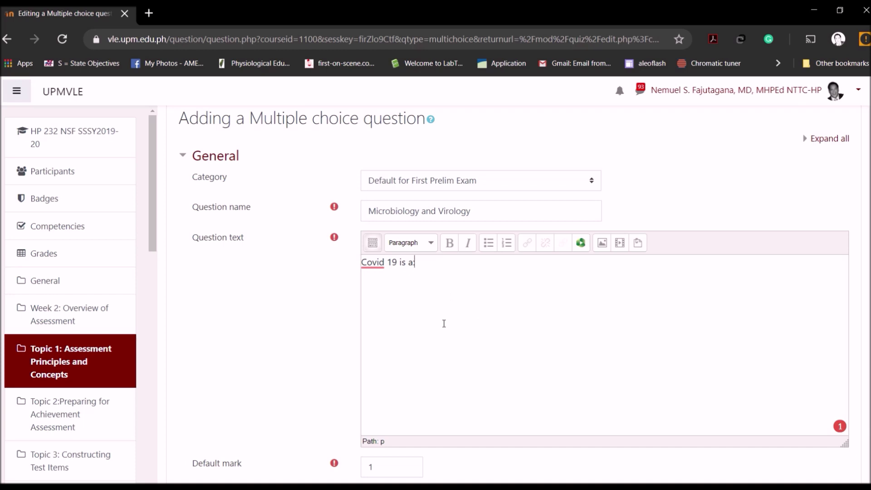
scroll(444, 324, "down", 1)
scroll(444, 324, "down", 1)
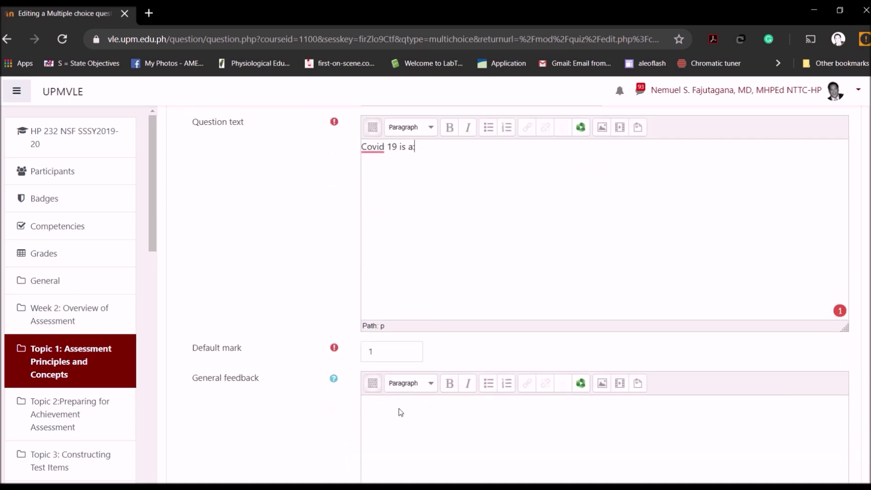
scroll(425, 399, "down", 2)
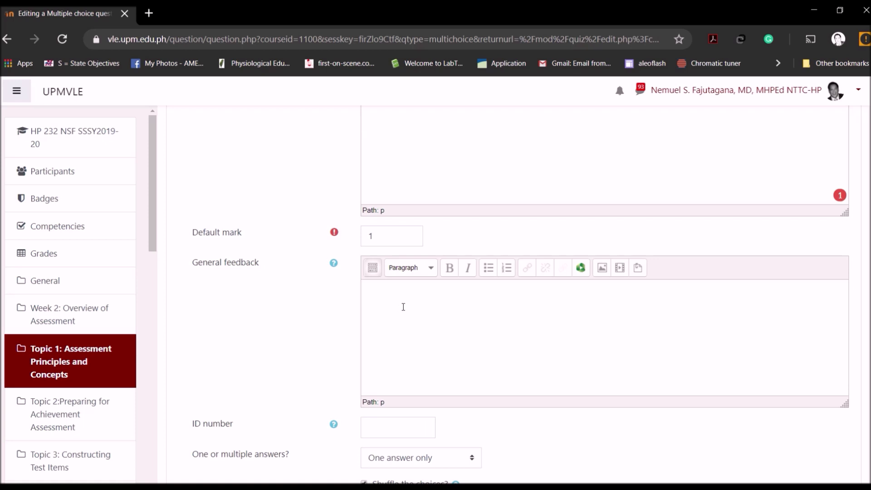
scroll(407, 313, "down", 3)
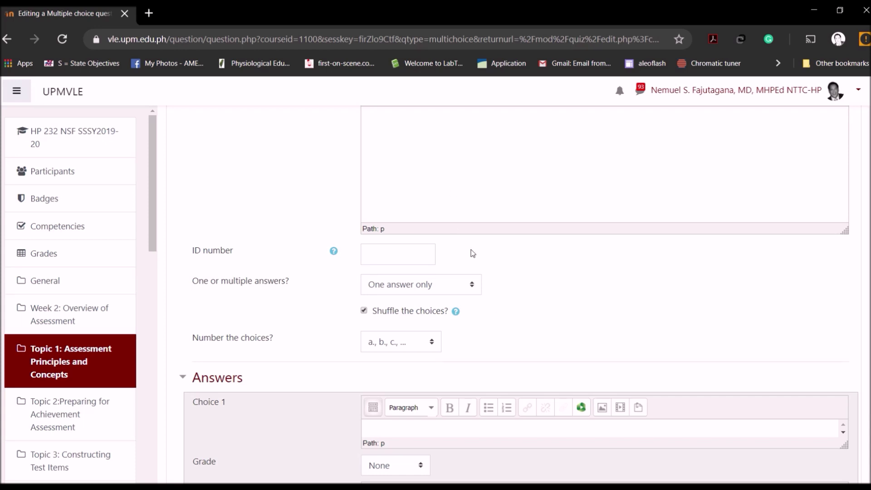
left_click(449, 289)
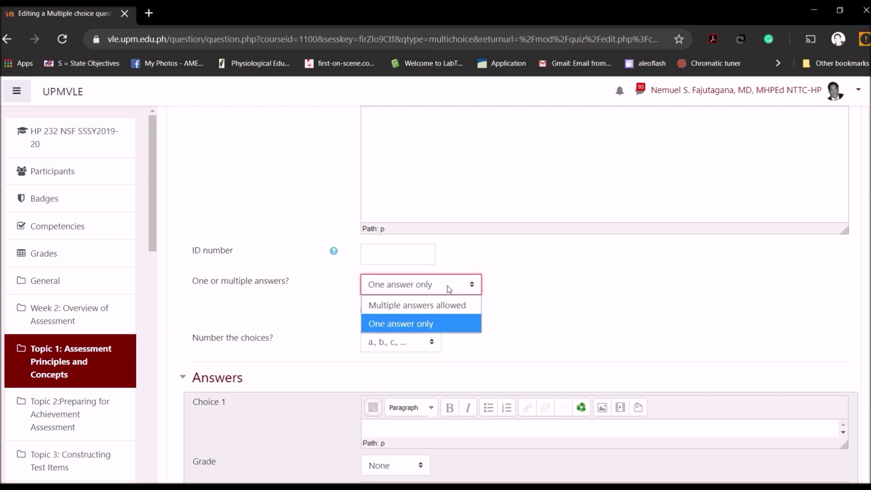
left_click(574, 303)
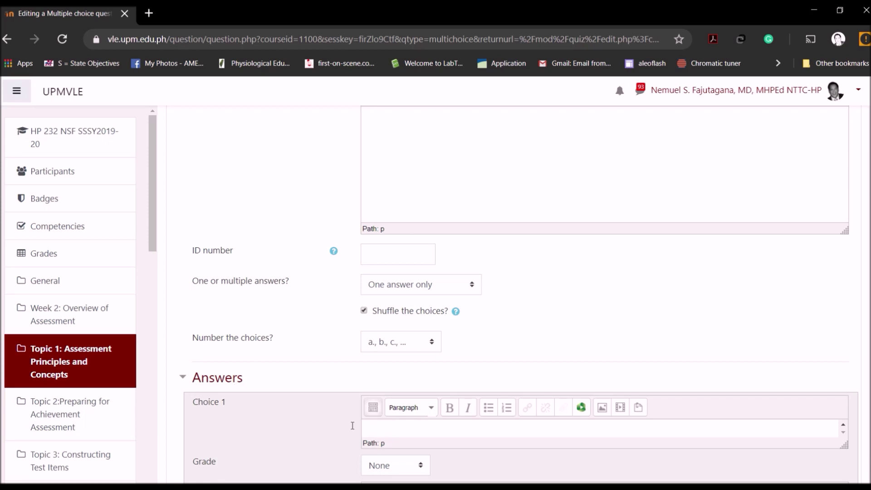
left_click(368, 427)
Step: Enter 'Bacteria' as the first answer choice
type("Bacteria")
scroll(393, 437, "down", 1)
scroll(399, 327, "down", 3)
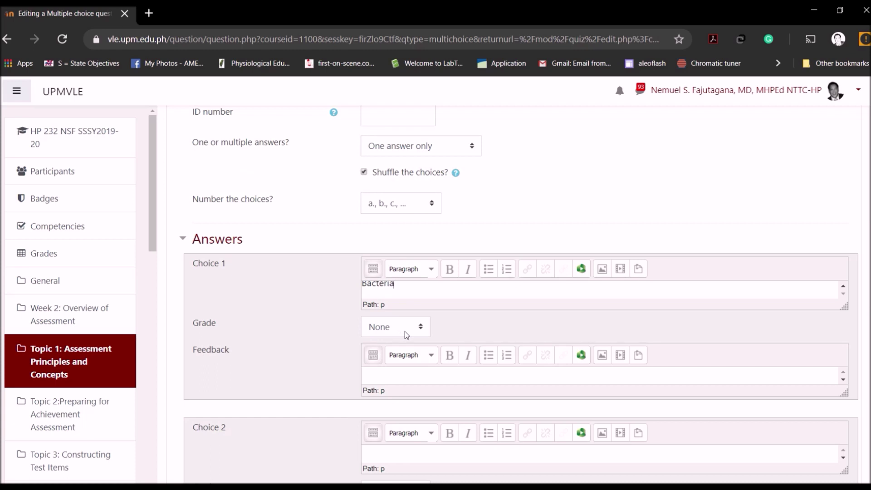
left_click(396, 380)
scroll(399, 400, "down", 3)
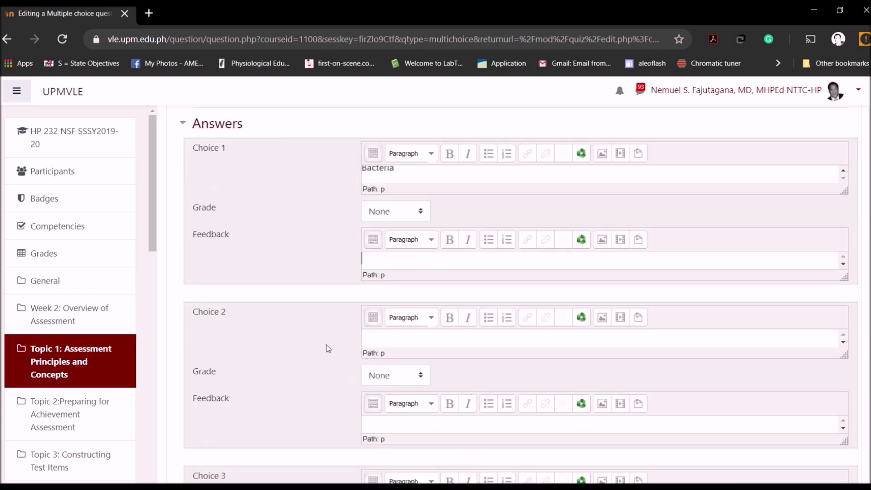
Step: Enter 'Virus' as the second choice and give it a 100% grade
left_click(385, 336)
type("Visus")
key("BackSpace")
key("BackSpace")
key("BackSpace")
key("BackSpace")
type("irus")
left_click(416, 380)
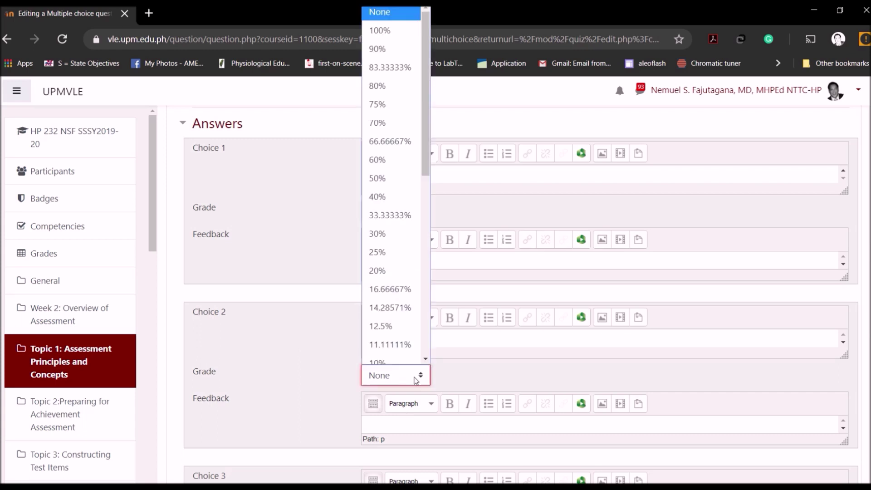
left_click(384, 30)
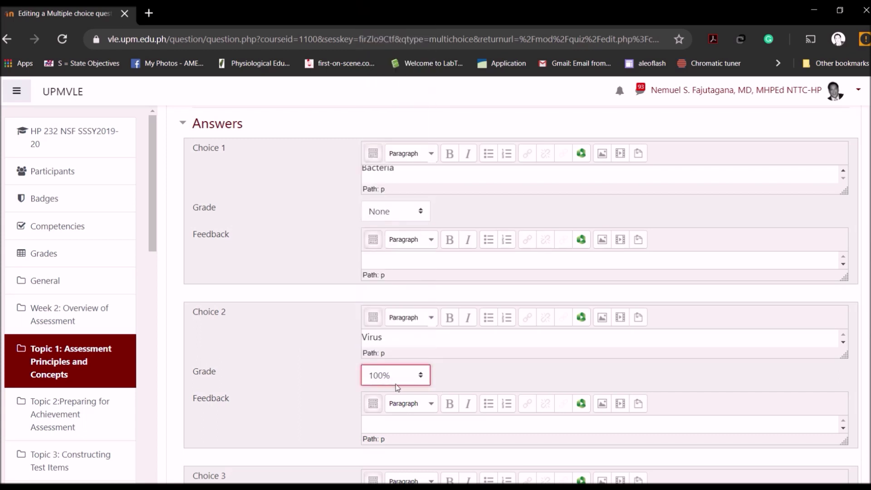
scroll(405, 379, "down", 3)
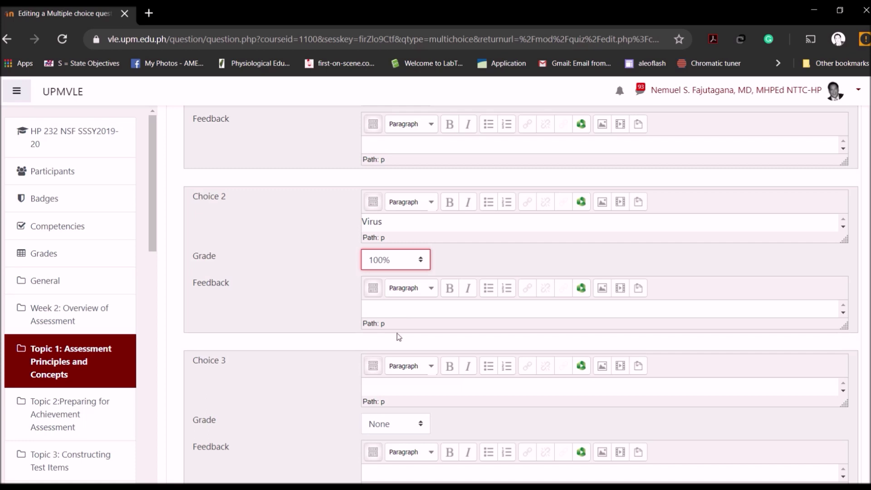
Step: Enter 'Parasite' as the third choice and 'Fungi' as the fourth choice
scroll(379, 293, "down", 1)
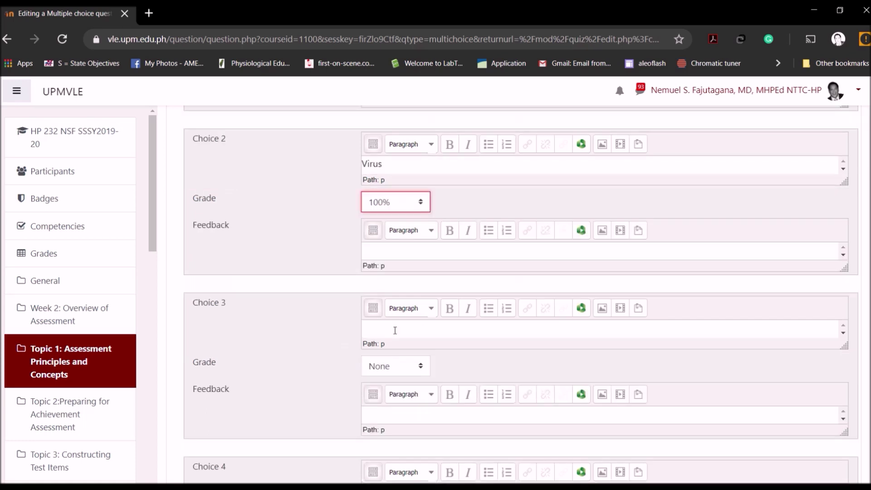
left_click(394, 330)
type("P")
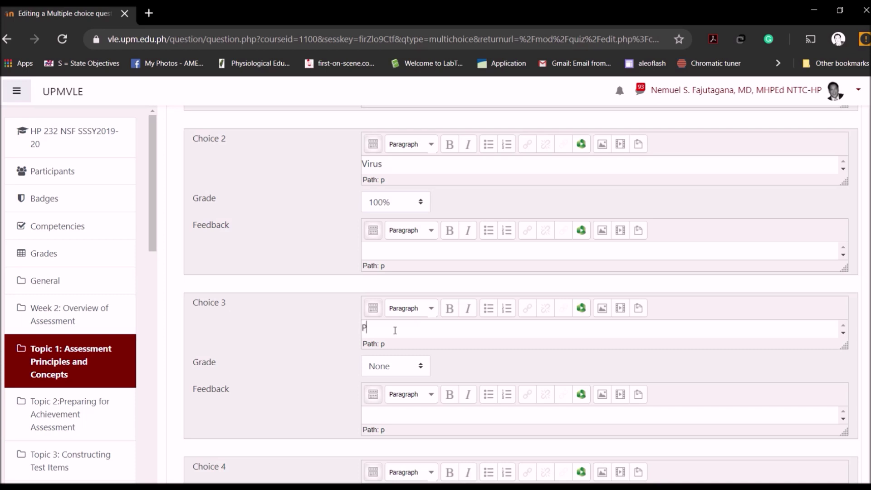
type("arasite")
scroll(396, 377, "down", 2)
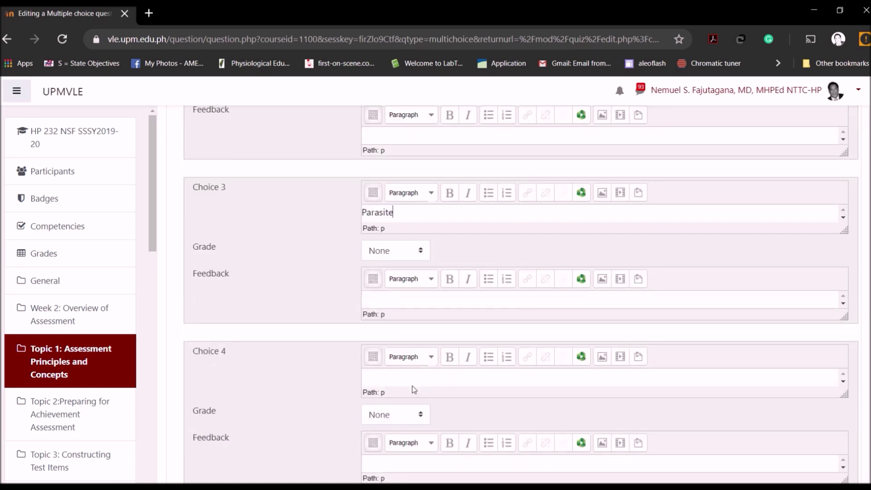
left_click(381, 378)
type("Fungi")
Step: Save the finished multiple-choice question
scroll(407, 385, "down", 2)
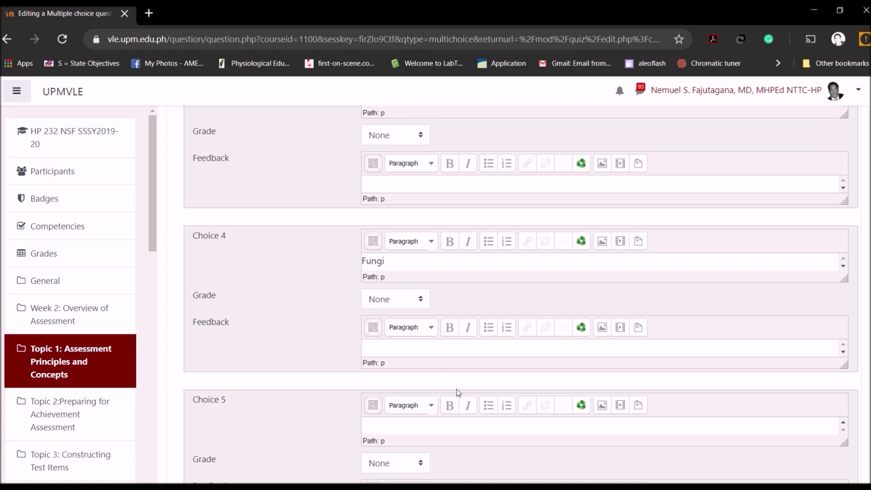
scroll(456, 394, "down", 4)
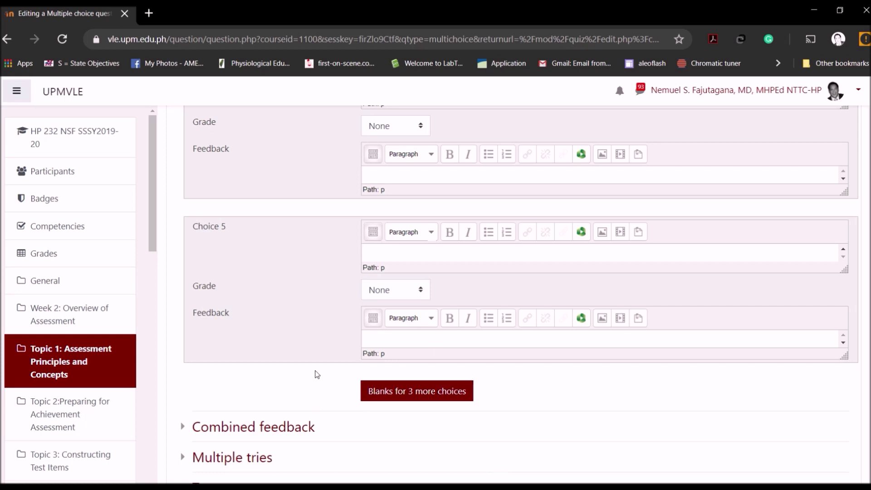
scroll(275, 410, "down", 3)
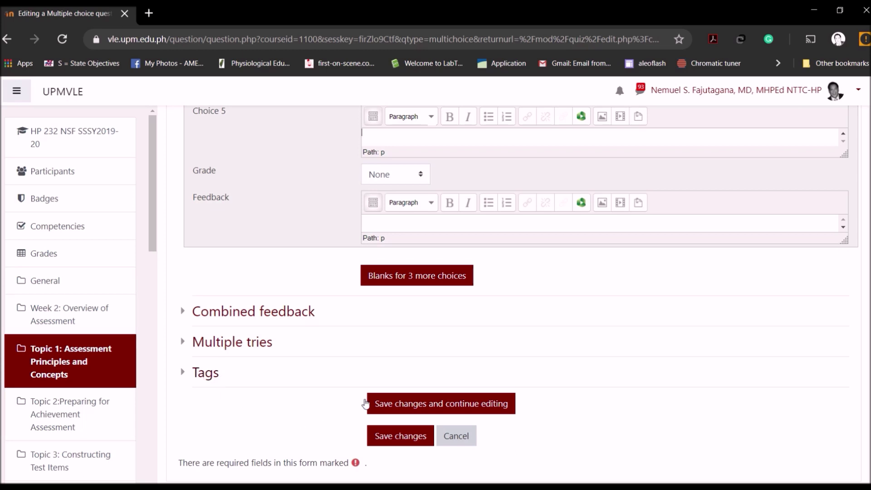
left_click(392, 436)
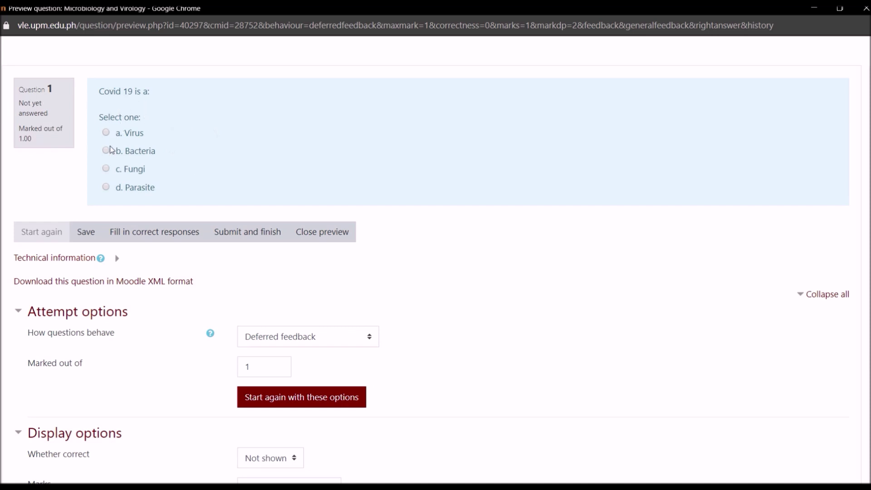
Step: In the preview, try selecting Virus and then Bacteria as the answer
left_click(106, 133)
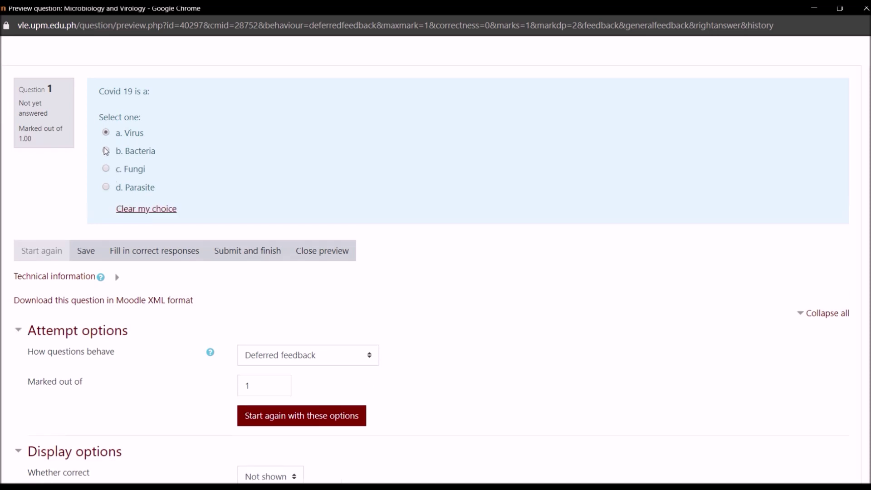
left_click(106, 150)
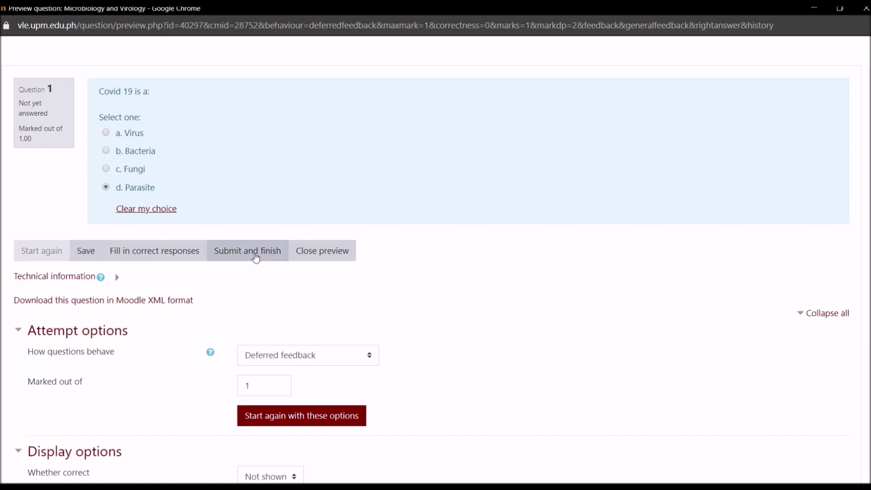
Step: Show the Add menu below question 1 with its options for adding another question
scroll(483, 311, "down", 1)
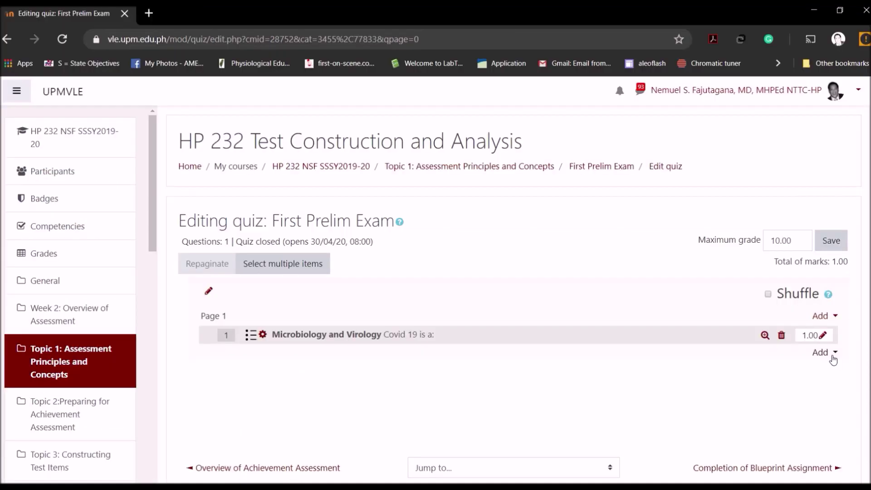
left_click(834, 359)
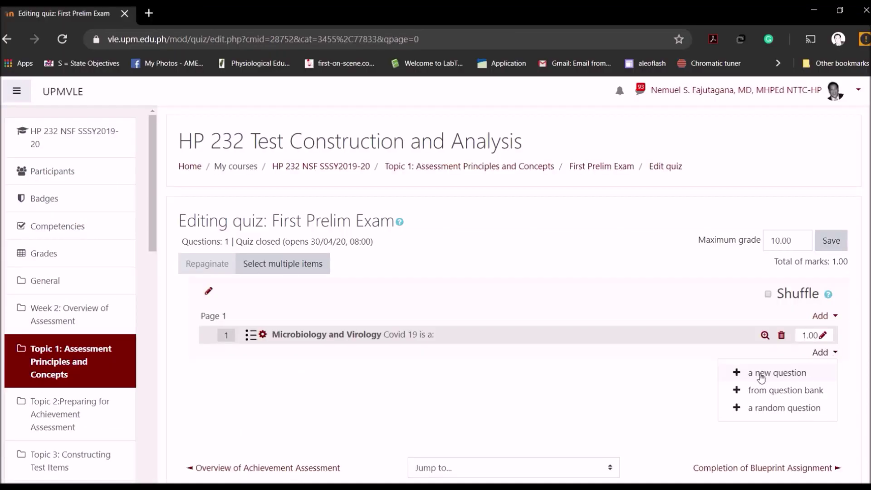